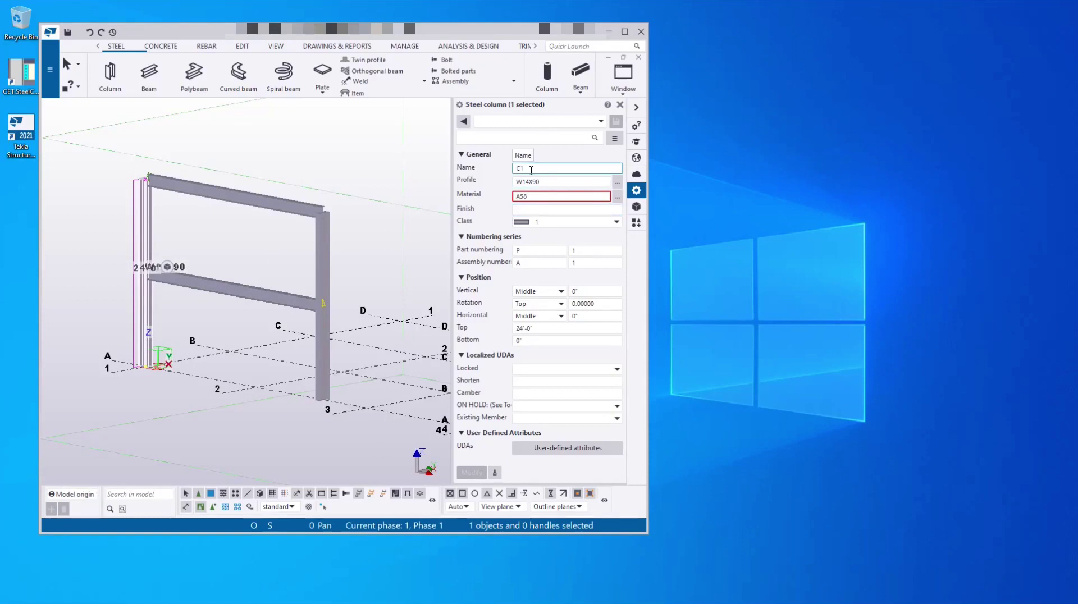
Step: Inspect the properties of the far column, the lower beam and the upper beam in the steel frame
left_click(330, 242)
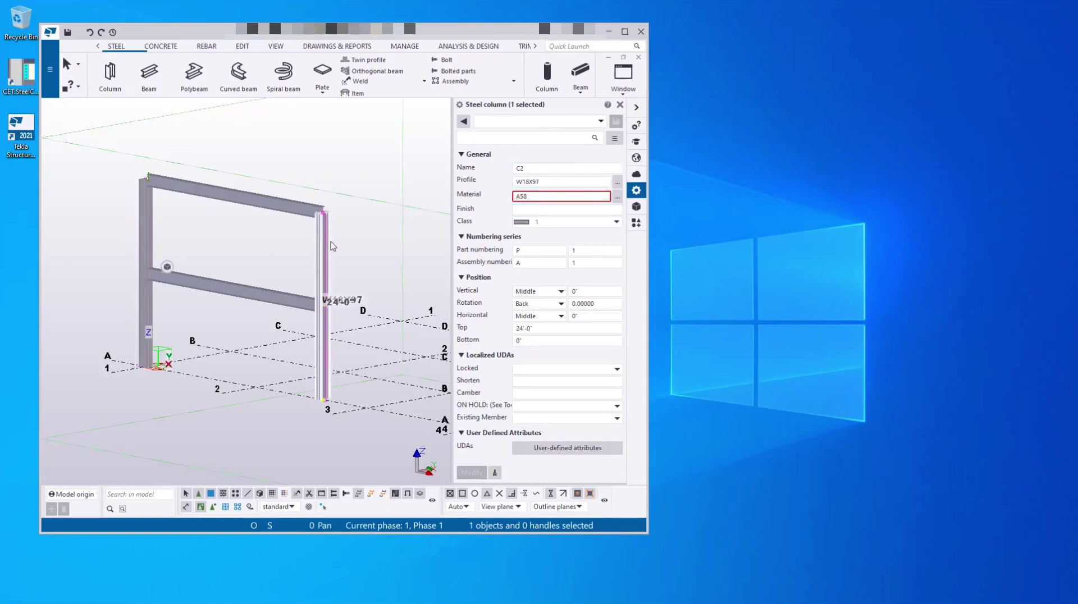
left_click(224, 289)
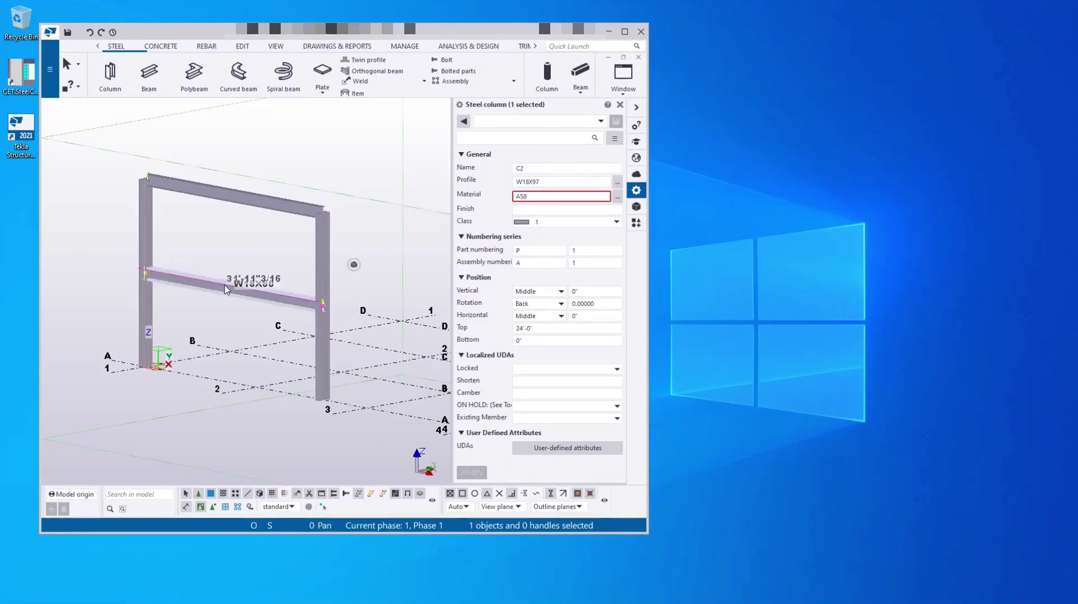
left_click(323, 205)
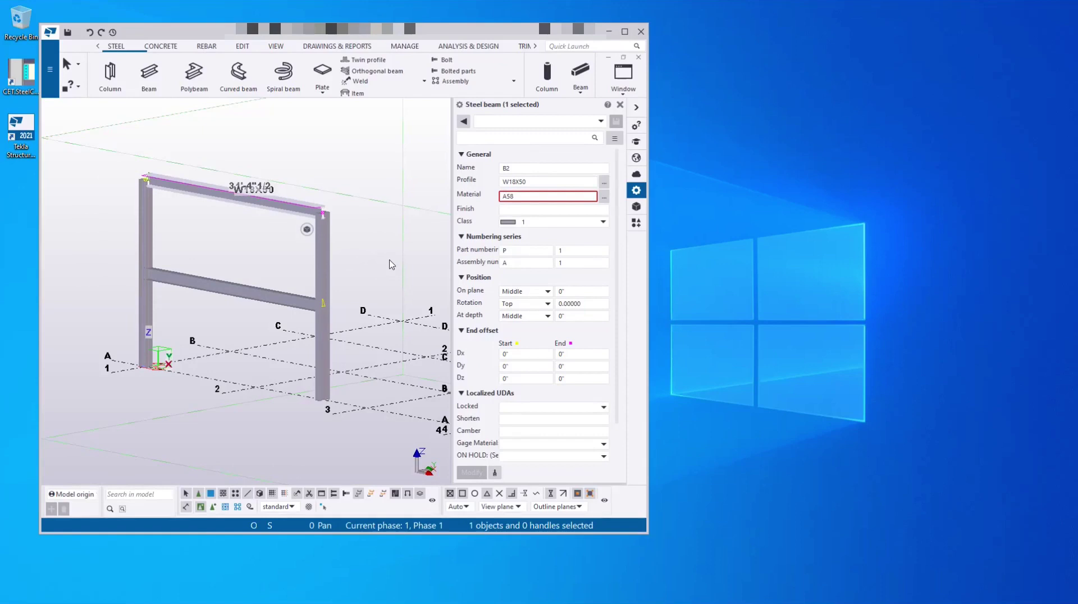
Step: Launch CET.SteelConnDesign, place its window beside the Tekla model, and look over its connection design and project pages
double_click(23, 82)
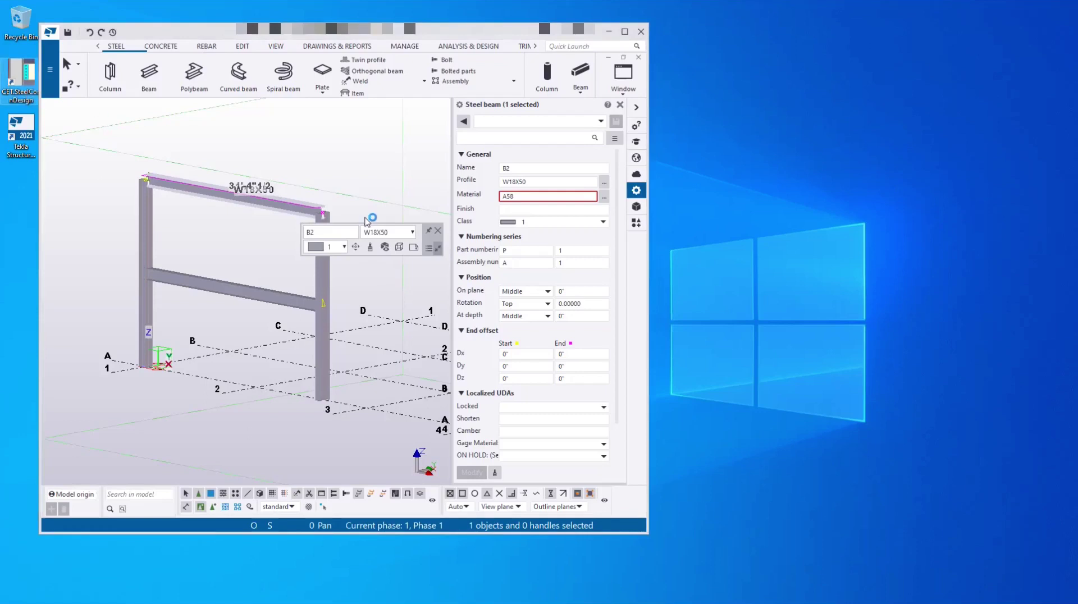
left_click_drag(666, 160, 954, 44)
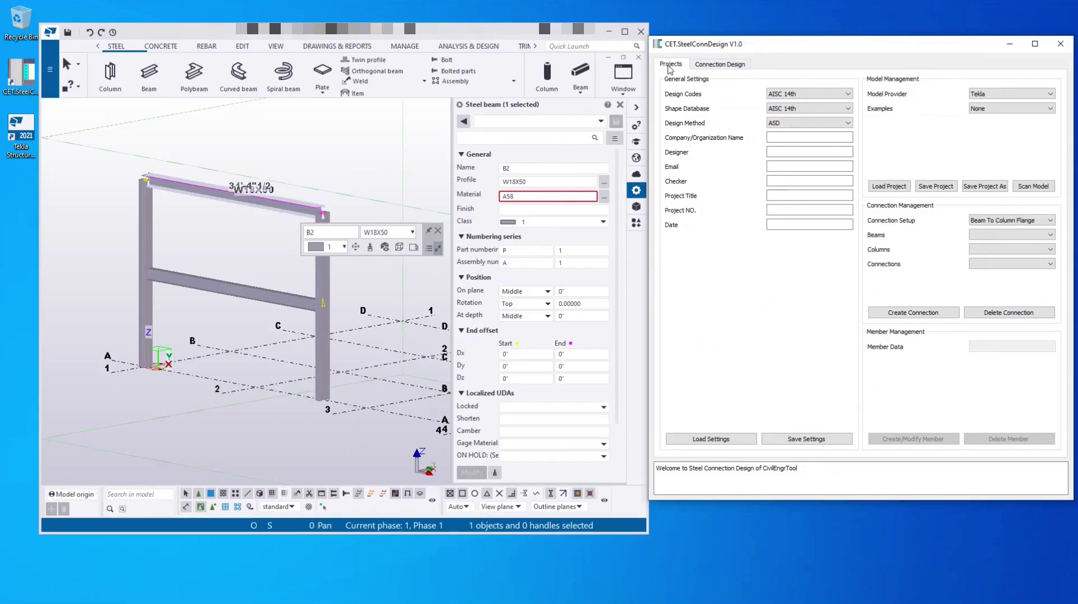
left_click(718, 65)
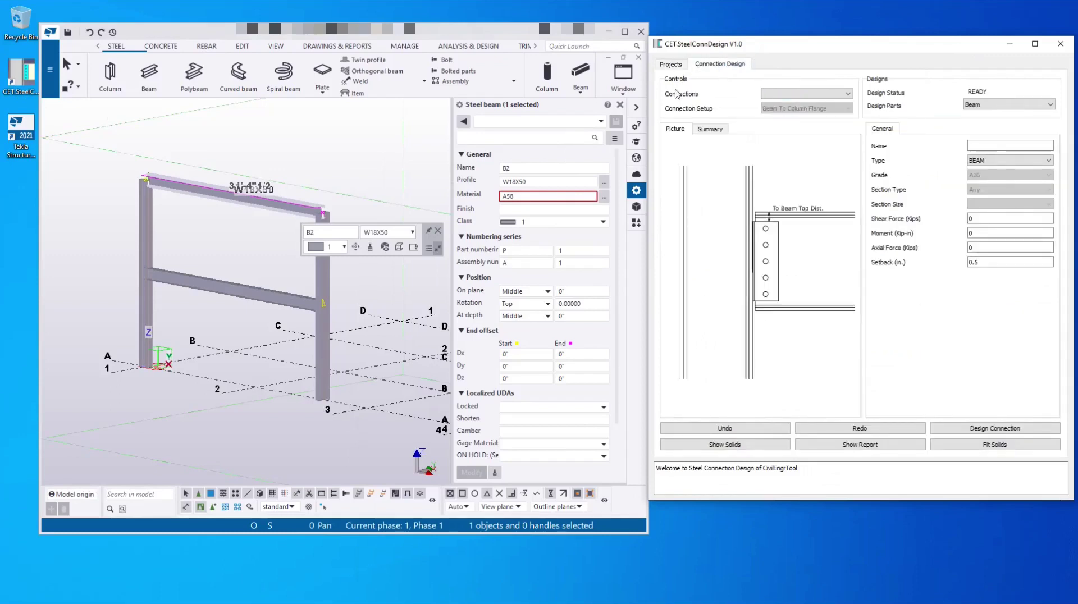
left_click(670, 65)
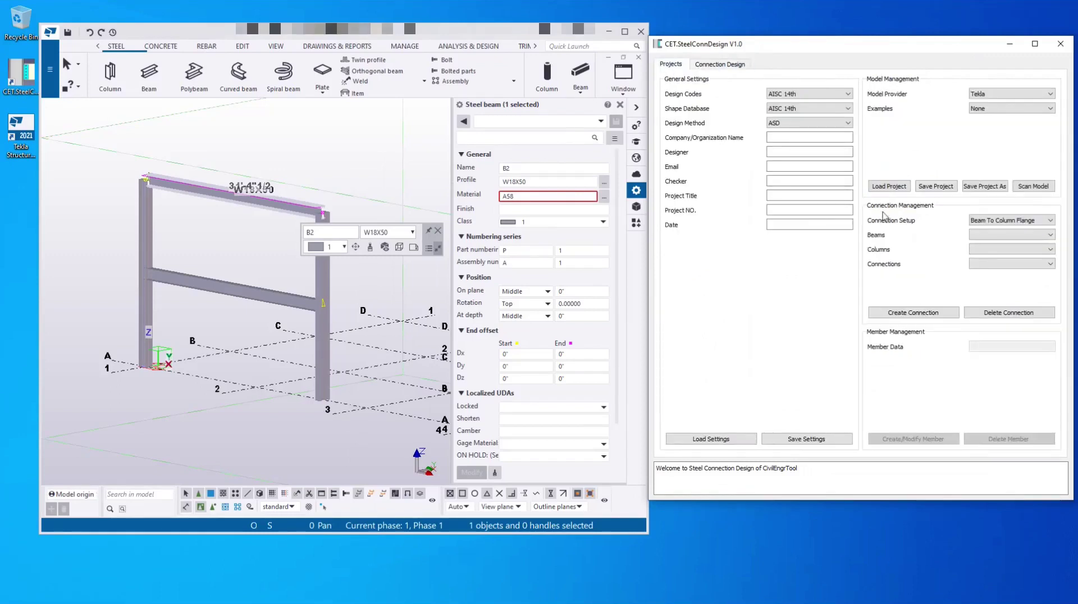
Step: Scan the Tekla model into CET.SteelConnDesign and check the imported beam and column lists
left_click(806, 139)
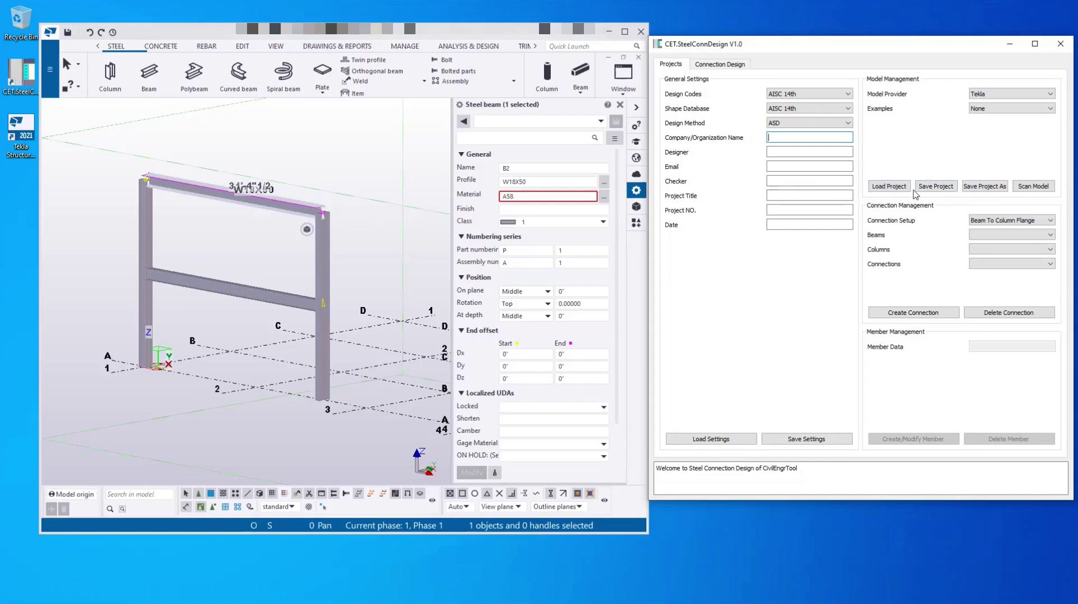
left_click(1031, 188)
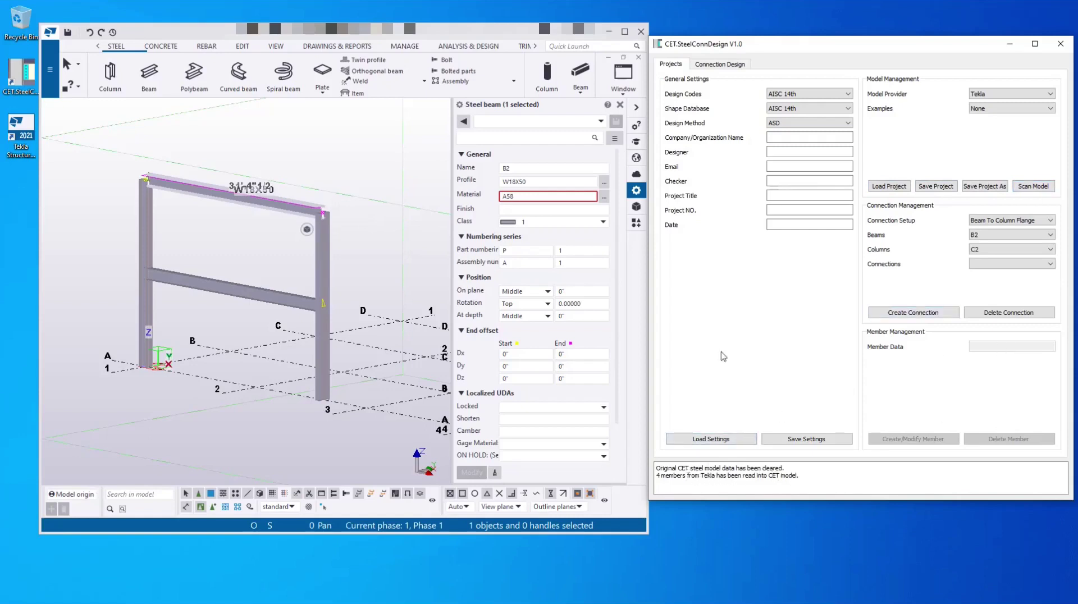
left_click(995, 235)
left_click(936, 237)
left_click(1005, 250)
left_click(968, 297)
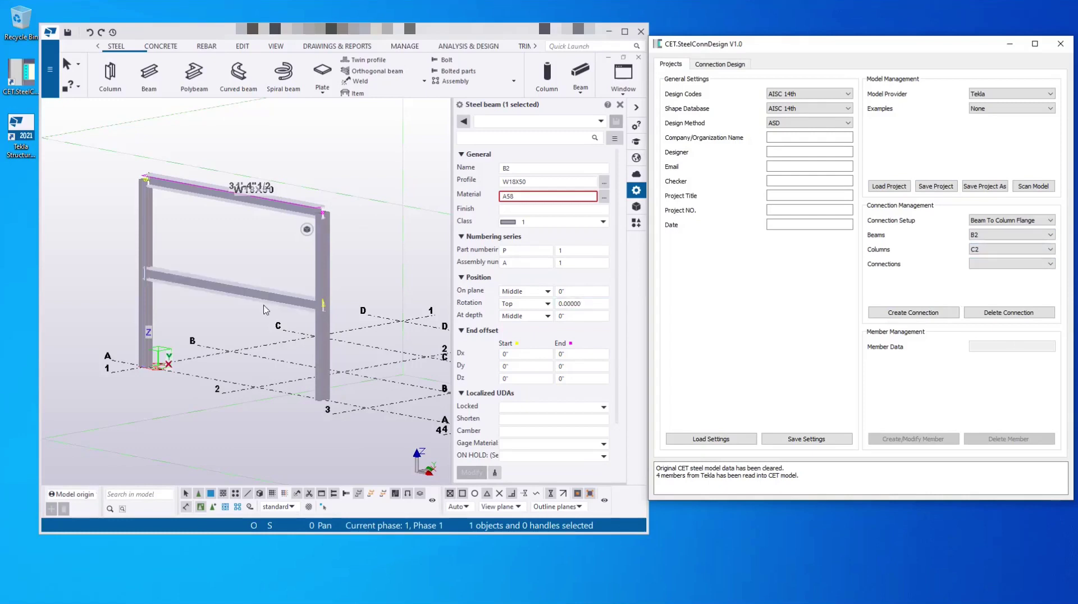
Step: Identify the lower beam and its W14X90 column in the model, and create a Beam To Column Flange connection between B1 and C1
scroll(186, 283, "up", 1)
left_click(179, 281)
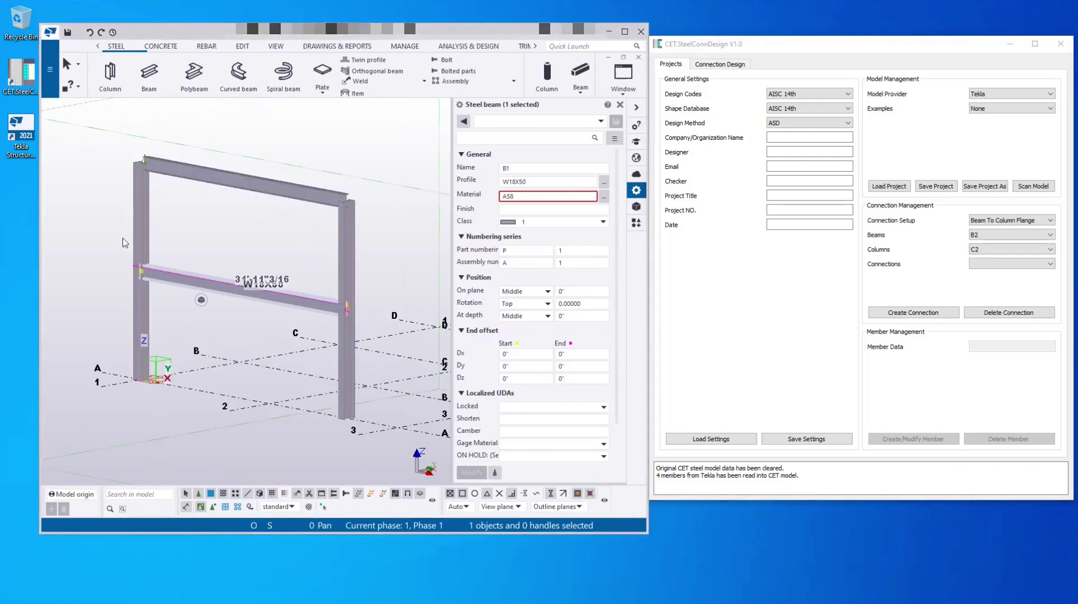
left_click(140, 217)
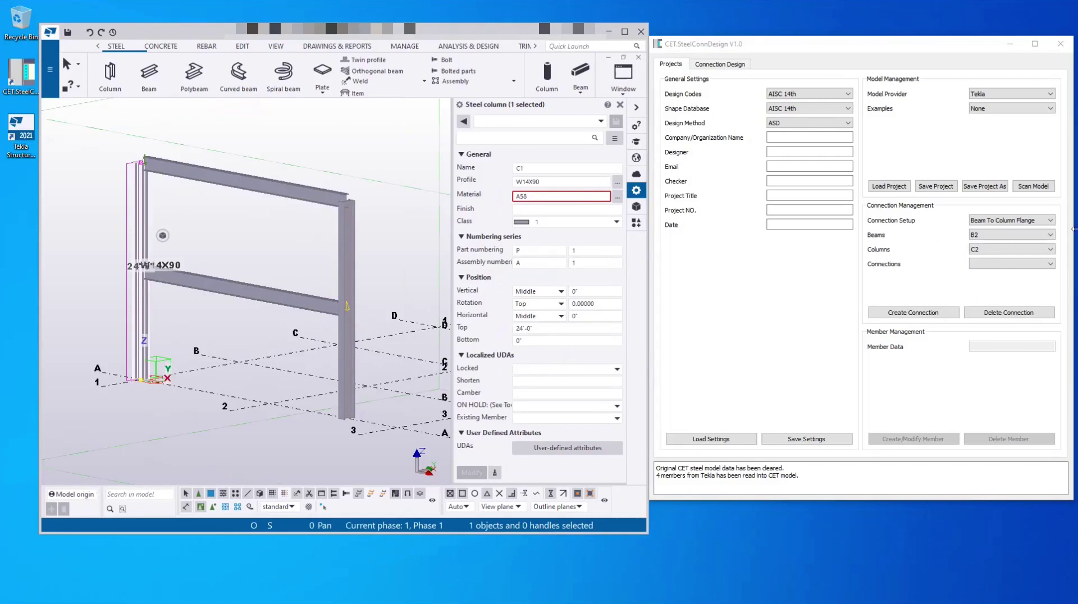
left_click(1032, 236)
left_click(1021, 243)
left_click(1019, 250)
left_click(1020, 258)
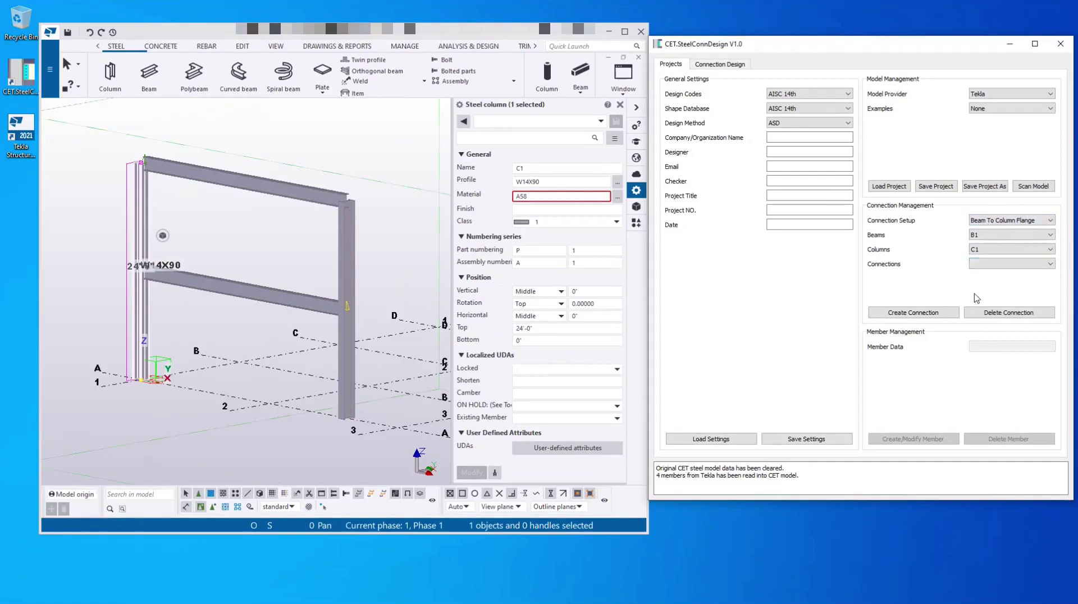
left_click(921, 312)
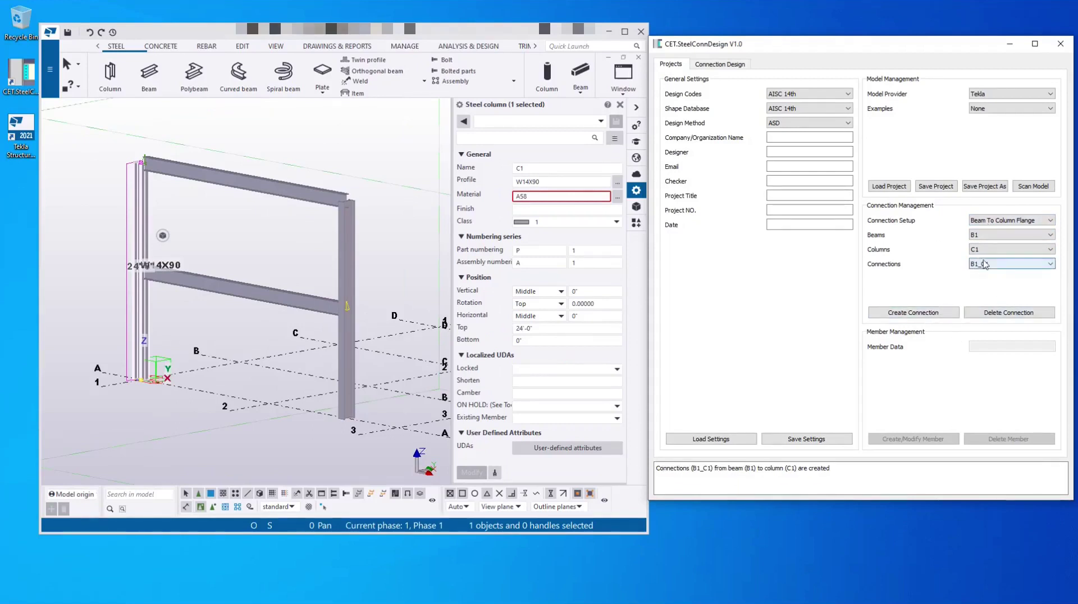
Step: Create a Beam To Column Web connection between the lower beam B1 and column C2
left_click(362, 197)
left_click(340, 306)
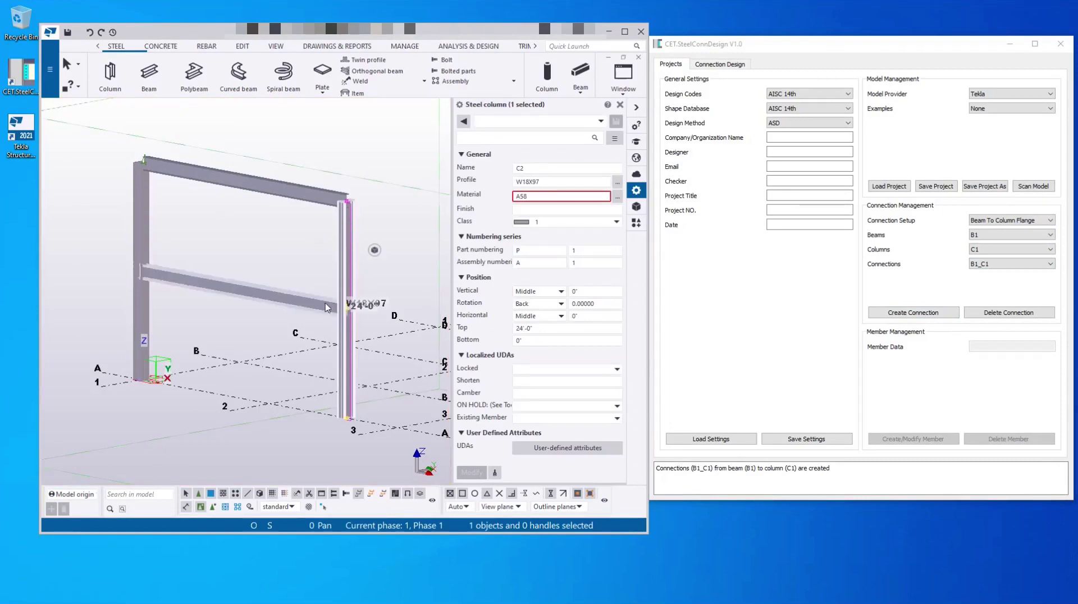
left_click(291, 304)
left_click(345, 275)
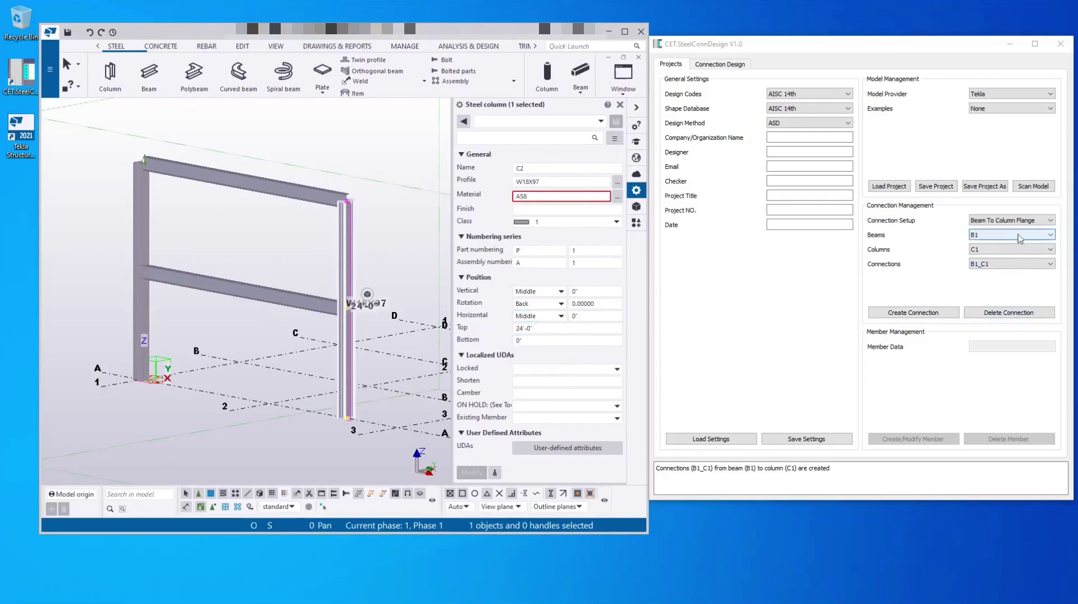
left_click(1008, 263)
left_click(1006, 251)
left_click(1006, 258)
left_click(1005, 251)
left_click(1000, 265)
left_click(1005, 221)
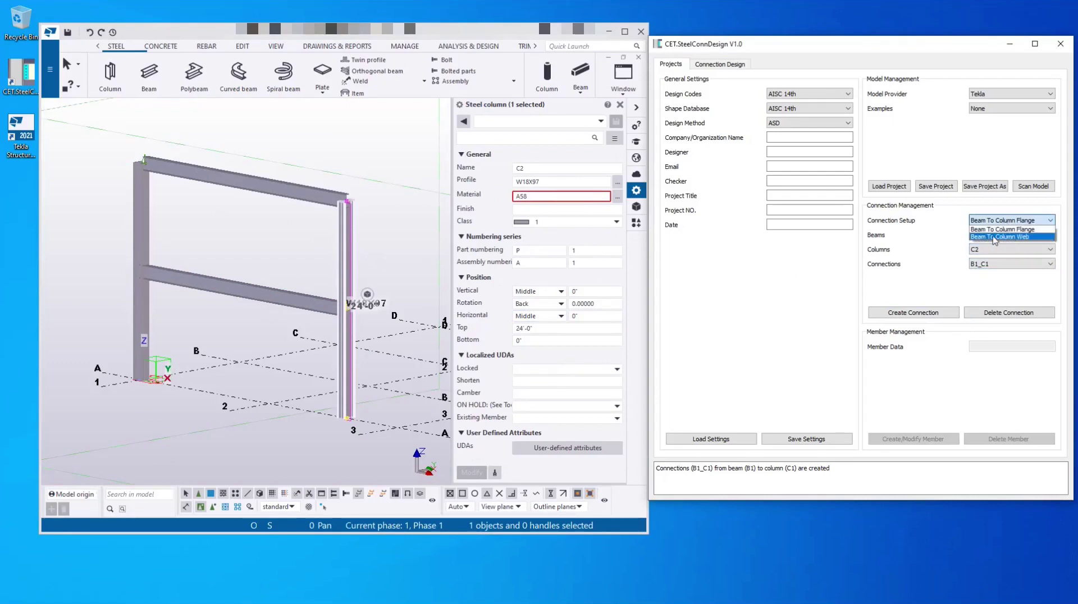
left_click(1010, 237)
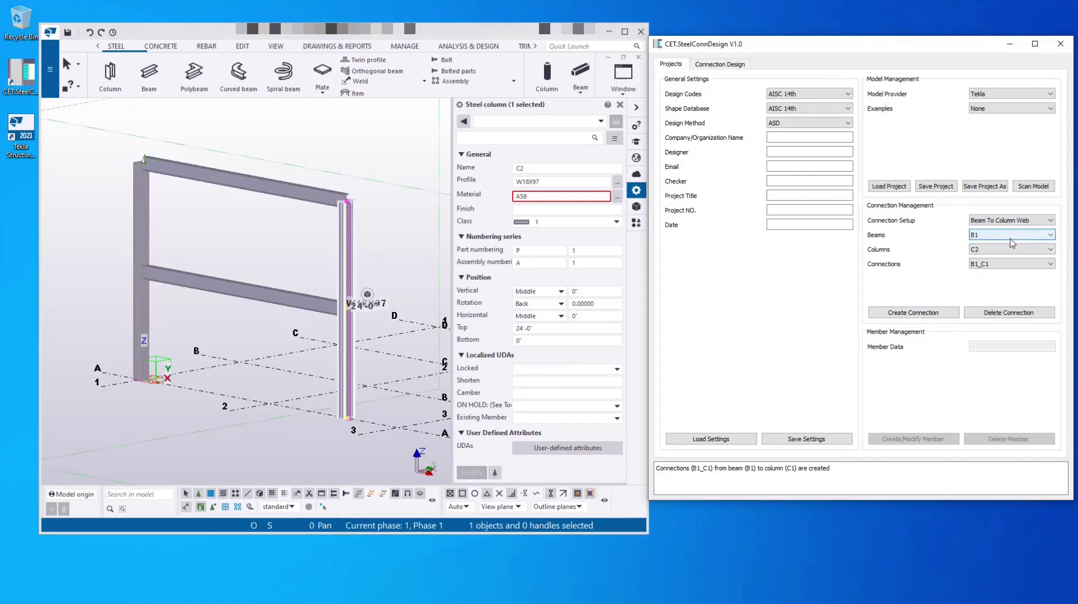
left_click(931, 317)
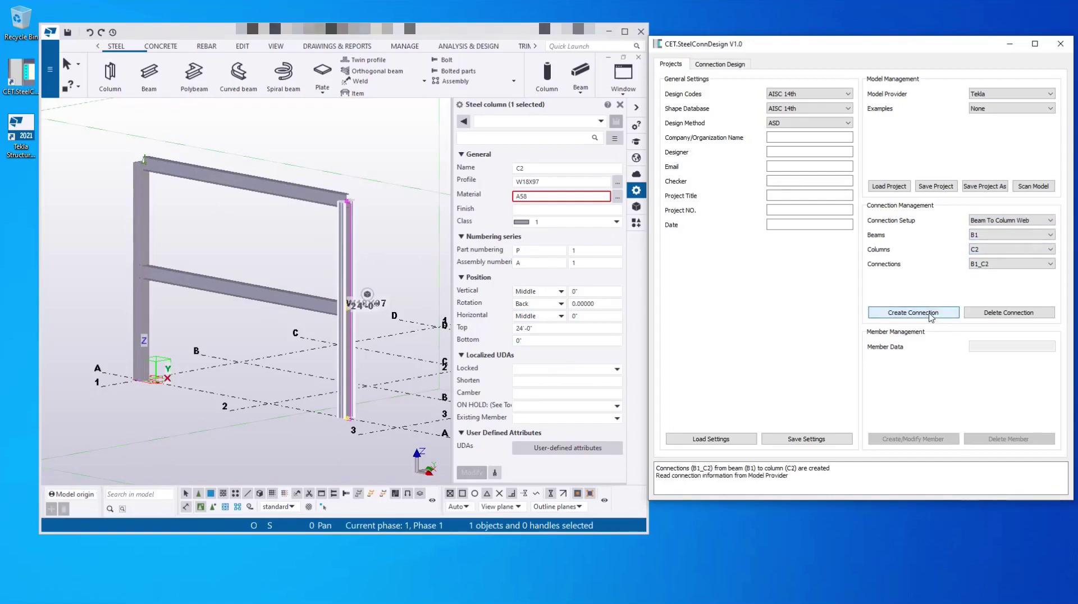
Step: Delete connection B1_C2 and select connection B1_C1
left_click(1015, 264)
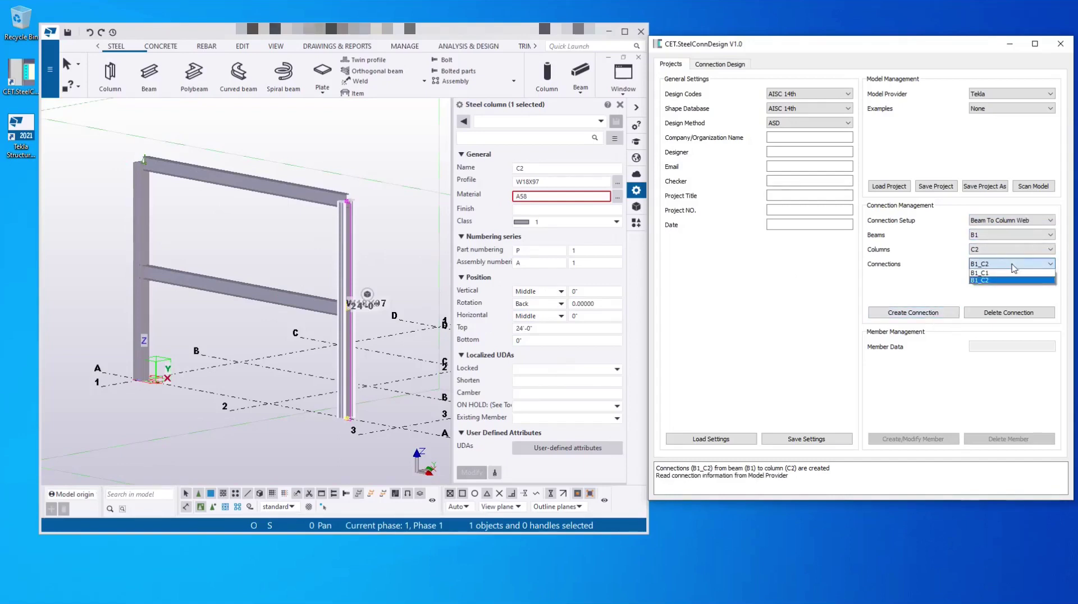
left_click(995, 299)
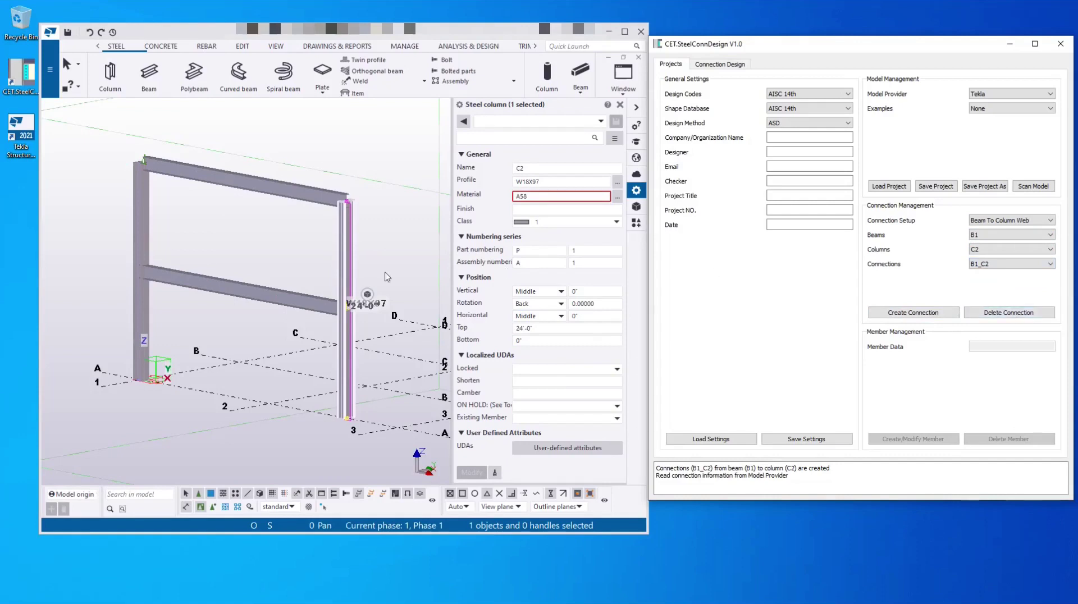
left_click(1011, 314)
left_click(982, 264)
left_click(991, 274)
Step: Recreate connection B1_C2 between beam B1 and column C2 with the Beam To Column Web setup
left_click(1005, 220)
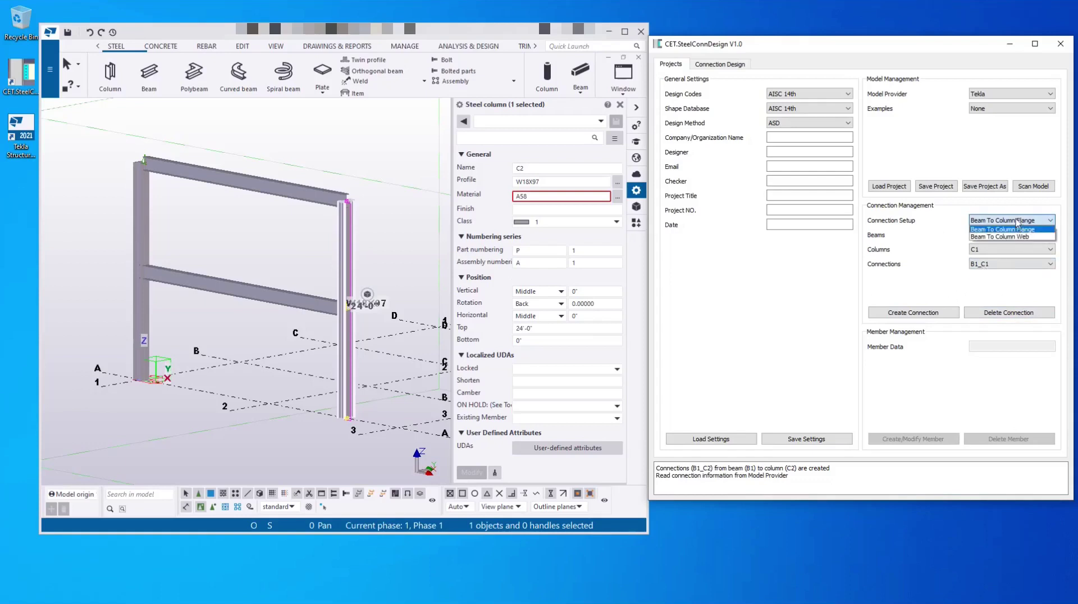
left_click(1016, 237)
left_click(1010, 250)
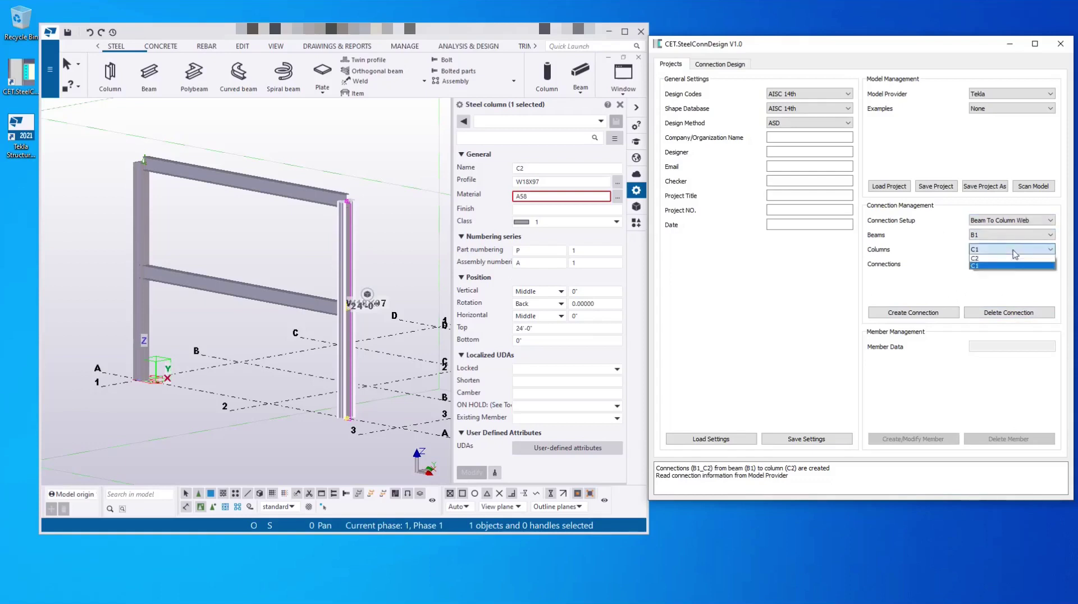
left_click(1010, 265)
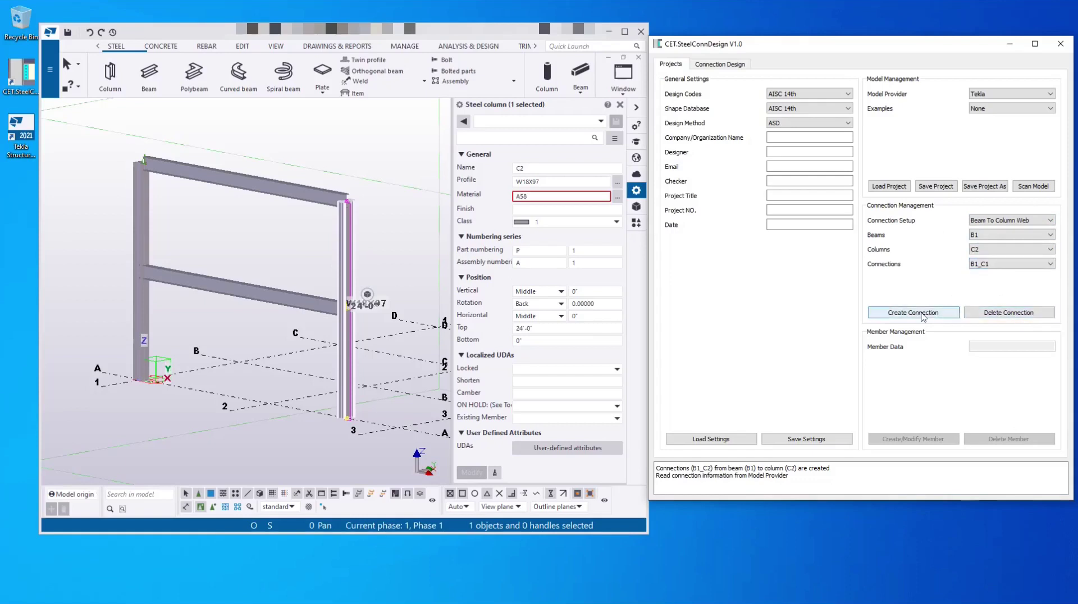
left_click(1015, 262)
left_click(1015, 262)
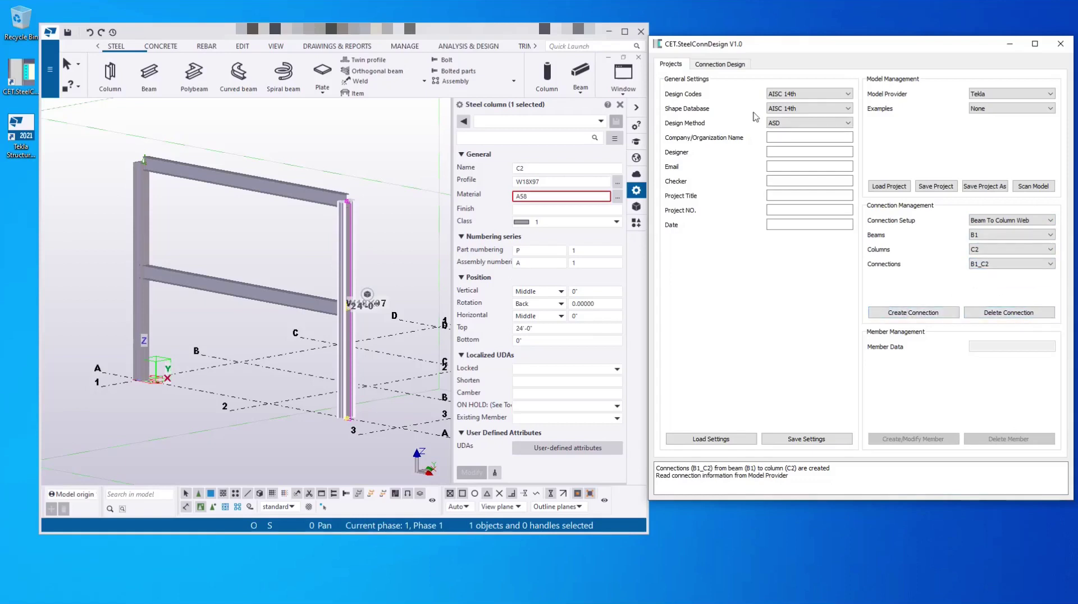
Step: Switch to the connection design settings and load connection B1_C1
left_click(721, 66)
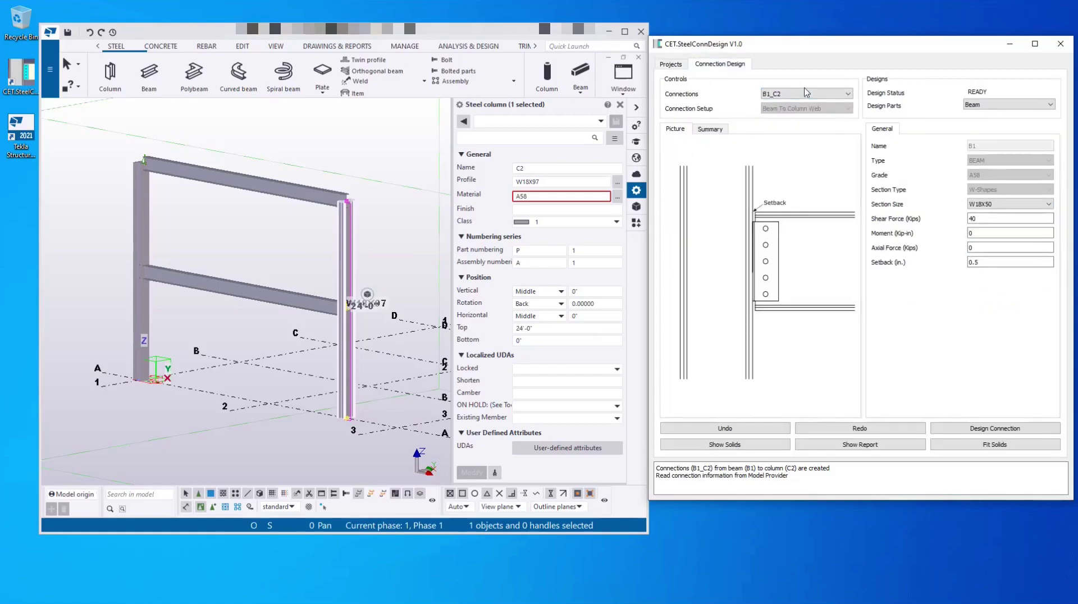
left_click(828, 93)
left_click(826, 159)
left_click(812, 95)
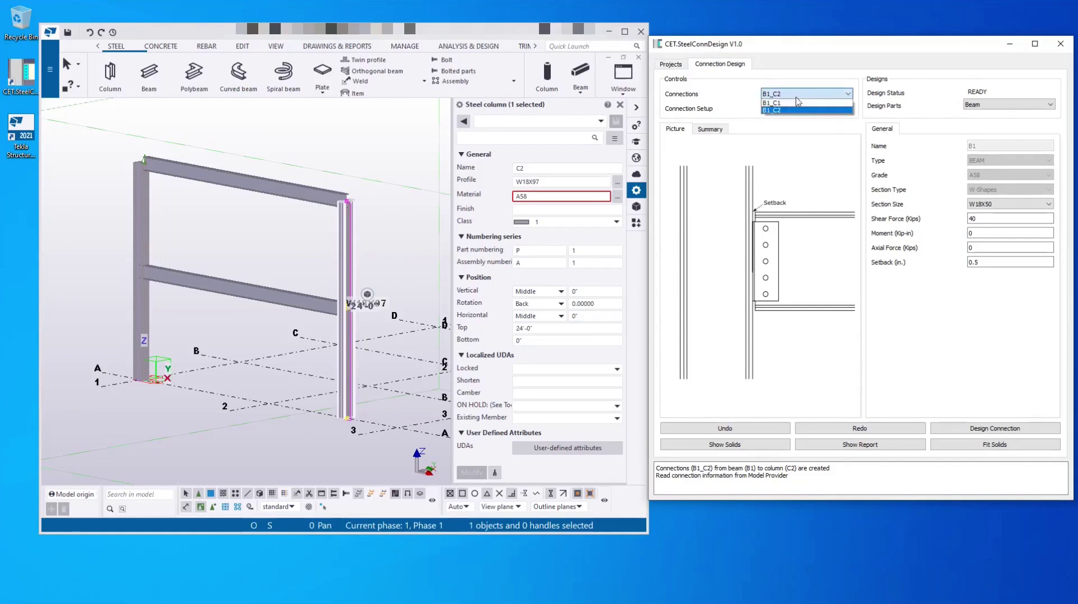
left_click(786, 103)
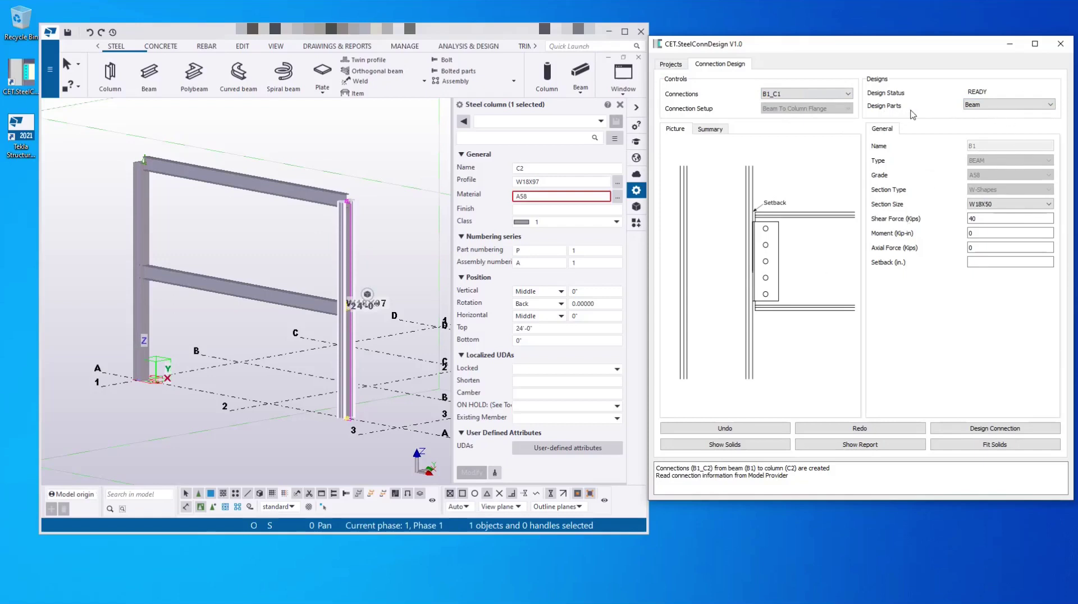
Step: Set the shear force of beam B1 to 35 kips in connection B1_C1 and design the connection
left_click(998, 108)
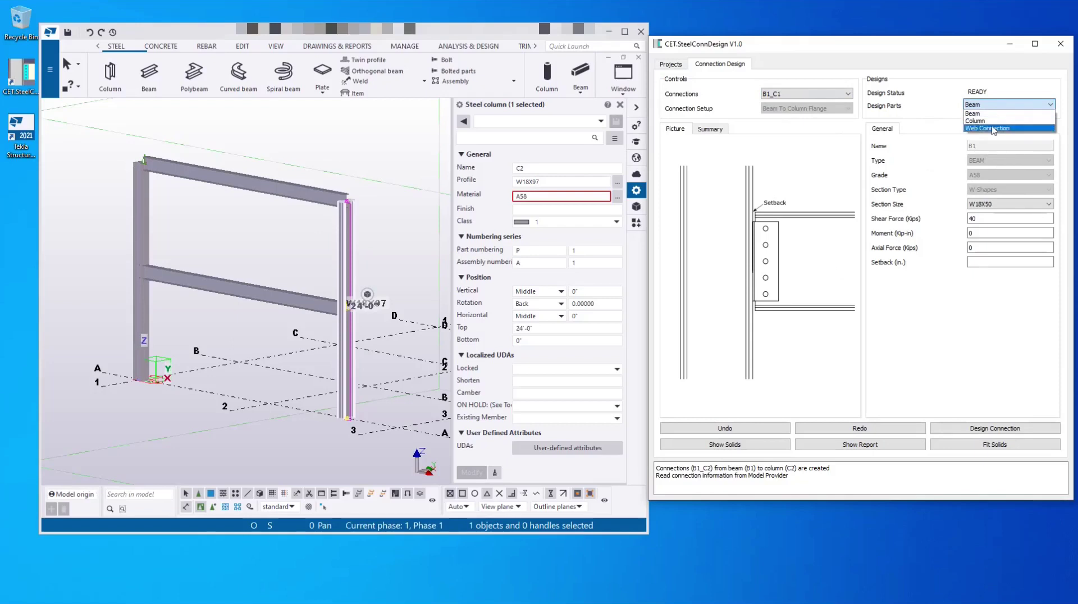
left_click(937, 148)
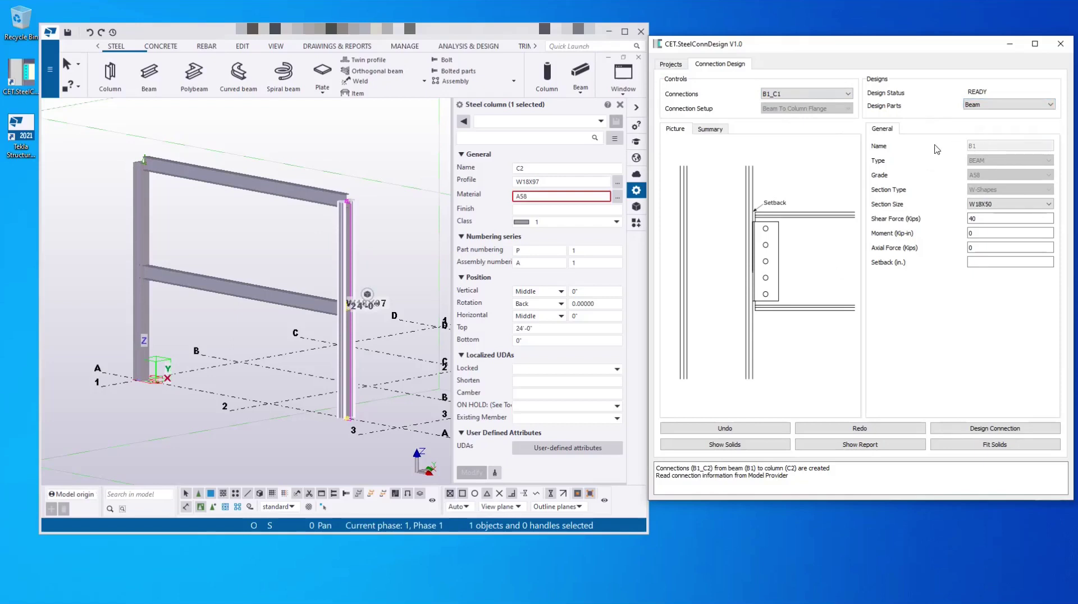
left_click(991, 106)
left_click(990, 115)
left_click_drag(982, 219, 949, 217)
left_click(991, 428)
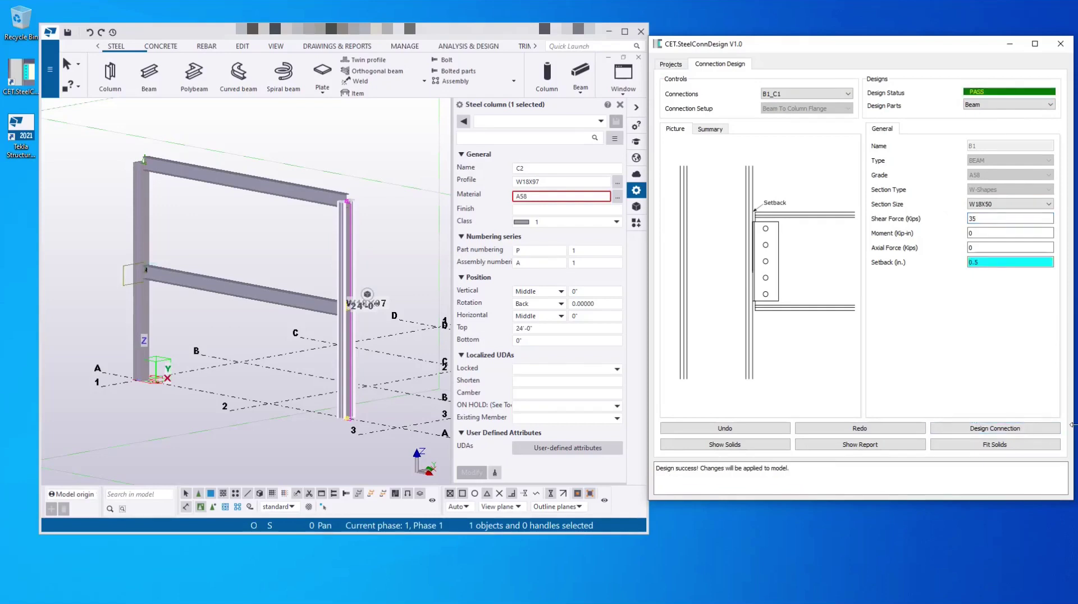
Step: Set the shear force of beam B1 to 15 kips and redesign connection B1_C1
scroll(126, 294, "up", 10)
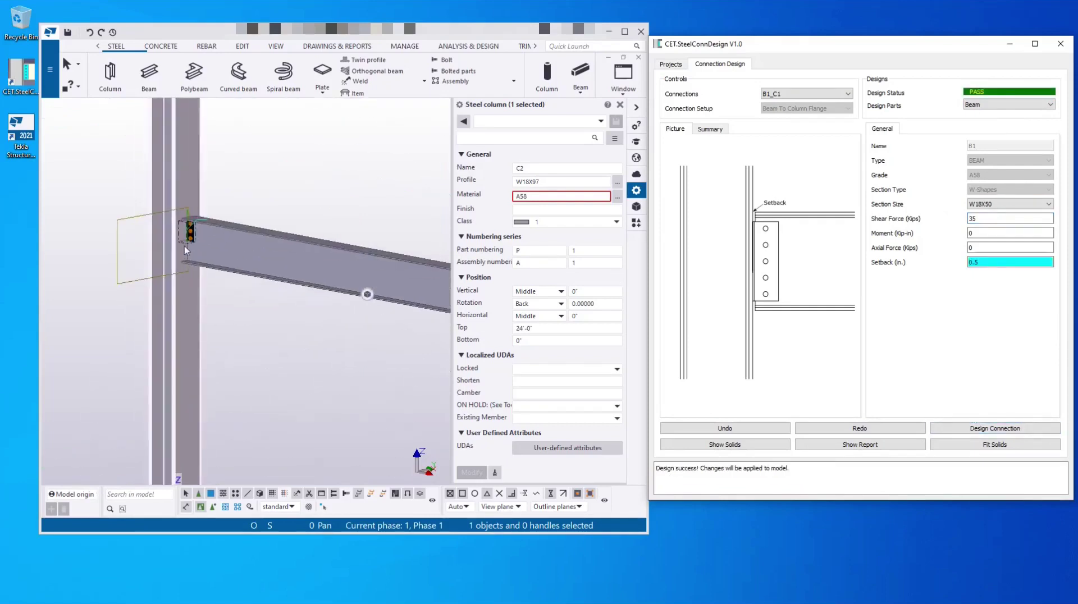
scroll(273, 195, "down", 6)
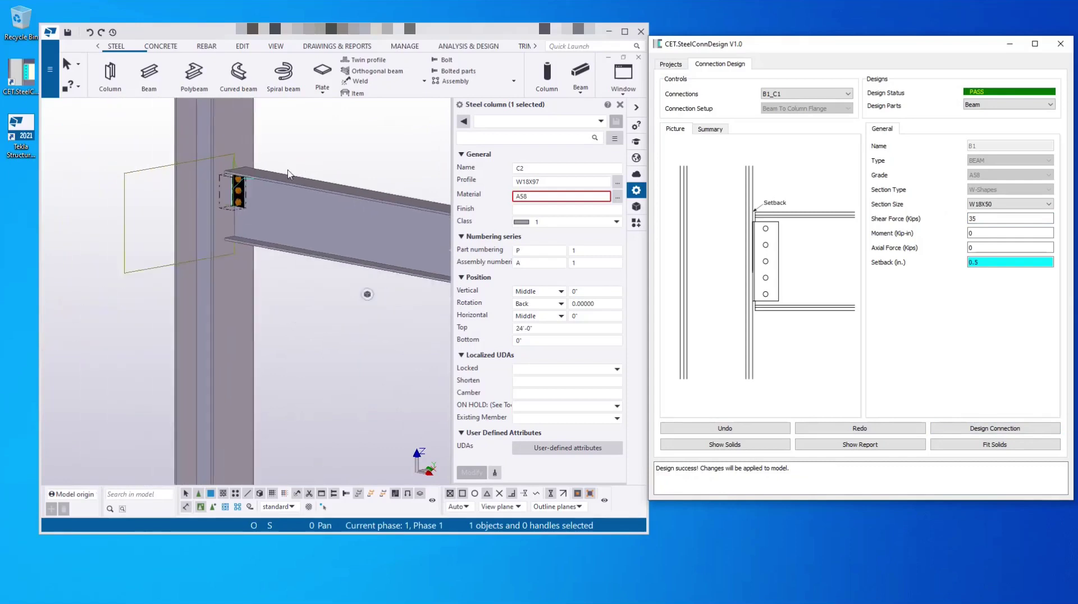
scroll(283, 335, "down", 4)
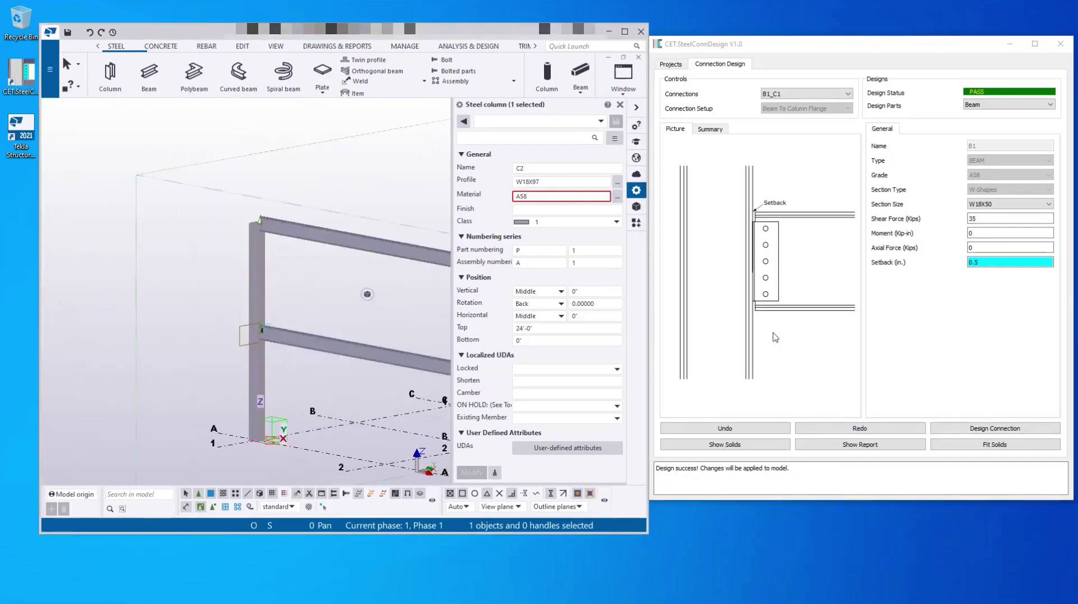
double_click(983, 219)
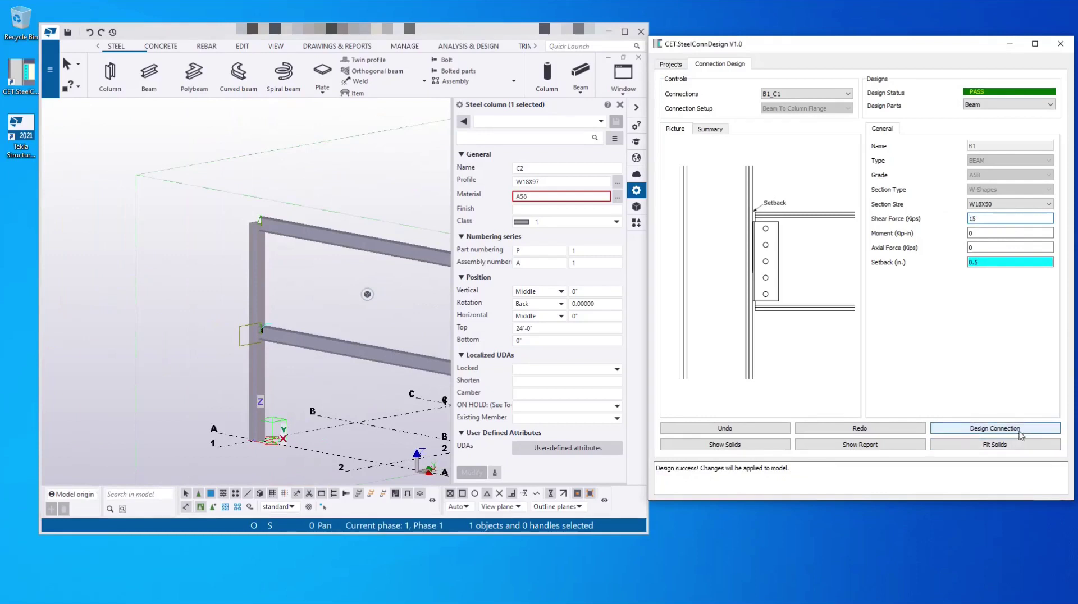
scroll(222, 330, "up", 3)
scroll(221, 329, "up", 3)
middle_click_drag(324, 331, 195, 295)
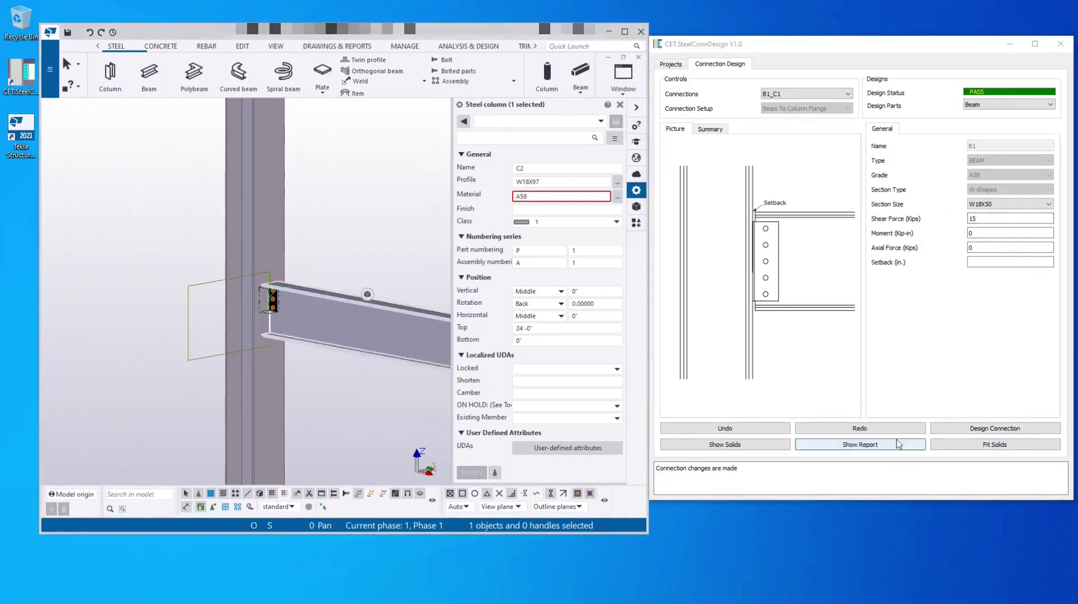
left_click(970, 421)
left_click(972, 427)
scroll(337, 316, "up", 3)
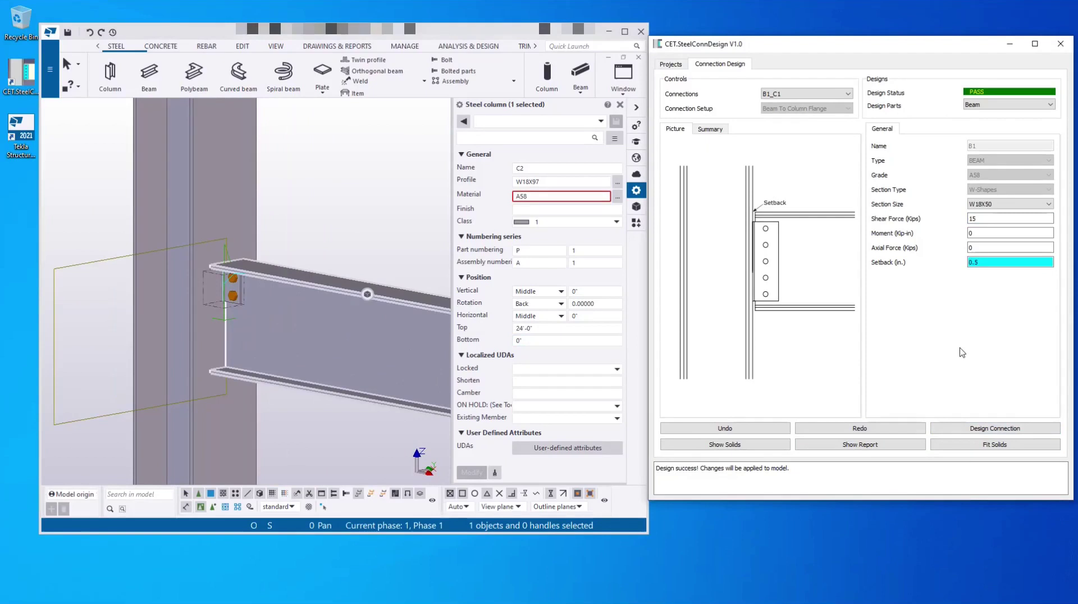
Step: Change the shear force of beam B1 and open the column's design settings
left_click(982, 219)
double_click(982, 219)
left_click(1003, 106)
left_click(1002, 121)
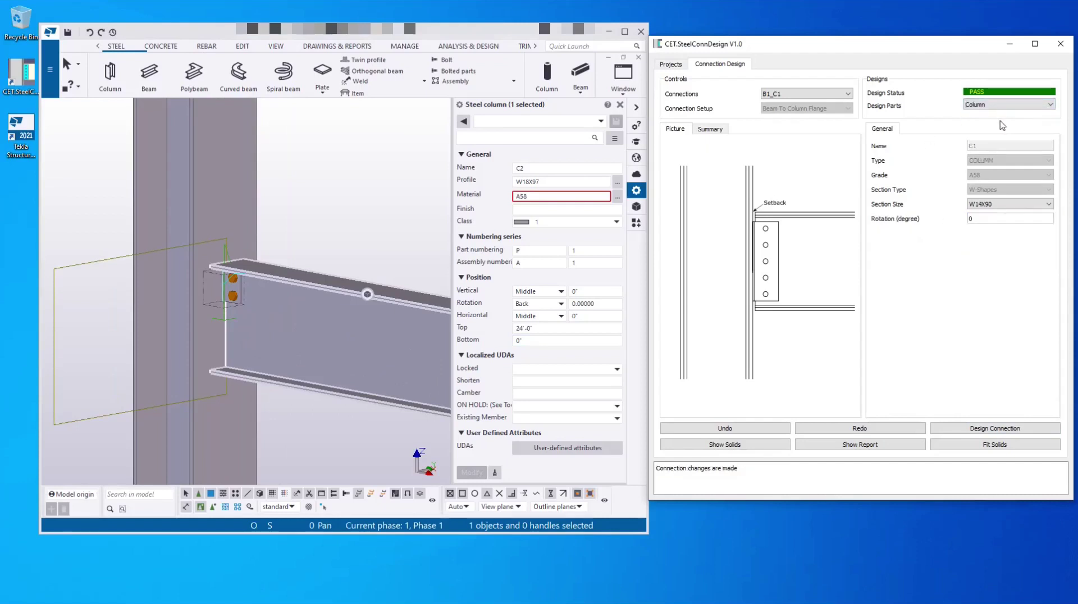
left_click(1023, 210)
left_click(1023, 210)
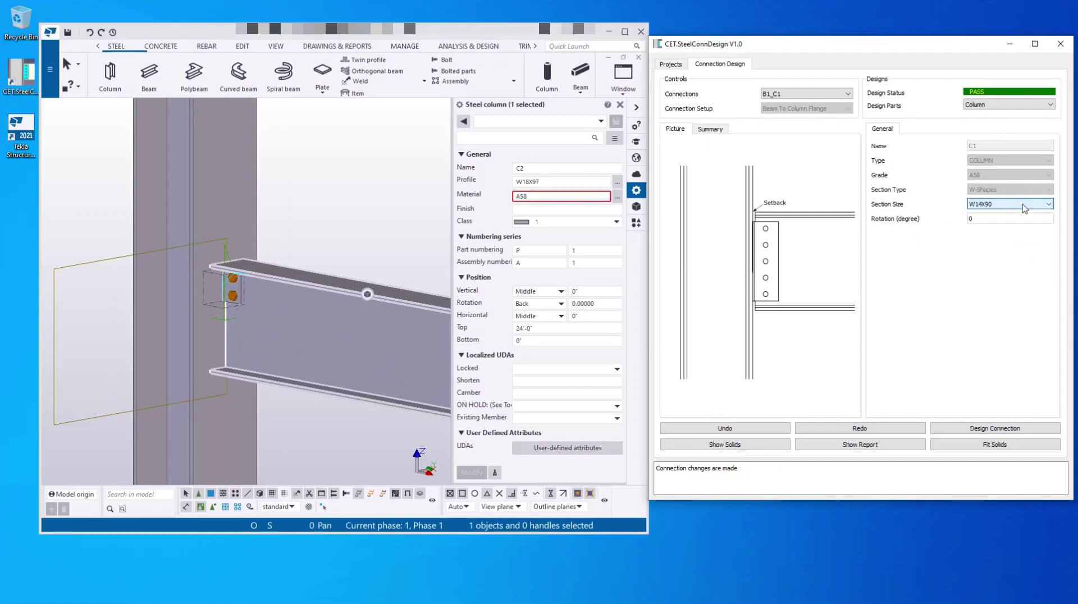
Step: Examine the web connection's general, beam-side and column-side settings, including the available grades and plate types
left_click(1005, 106)
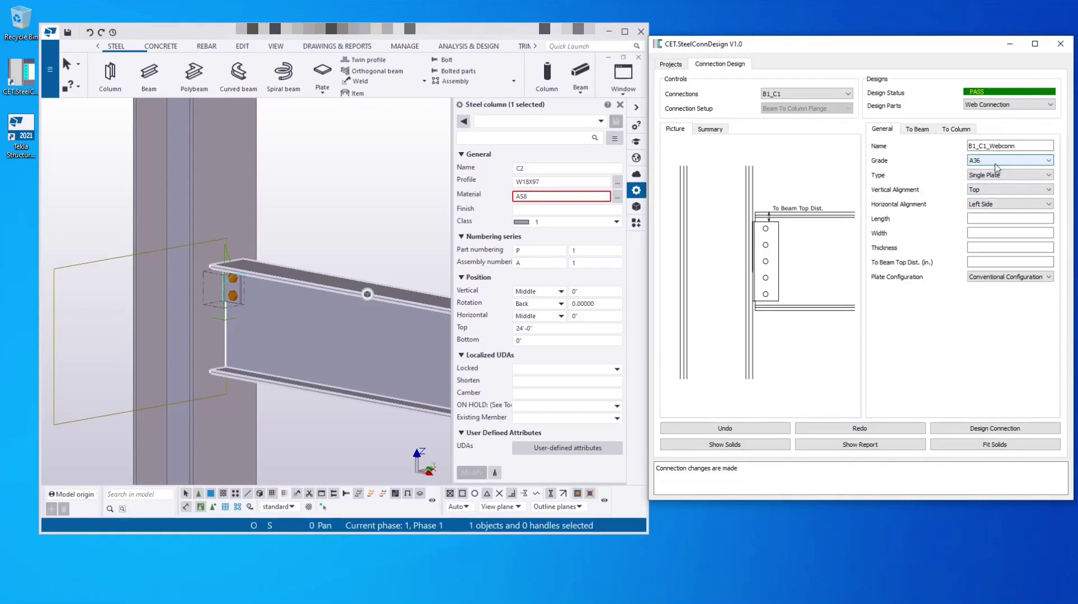
left_click(919, 132)
left_click(966, 131)
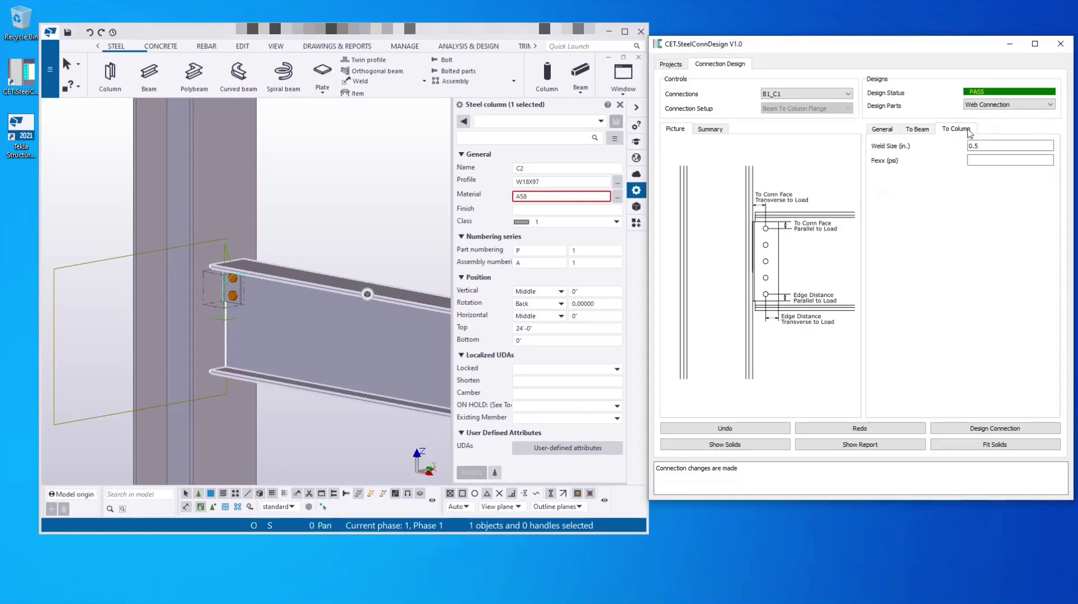
left_click(876, 131)
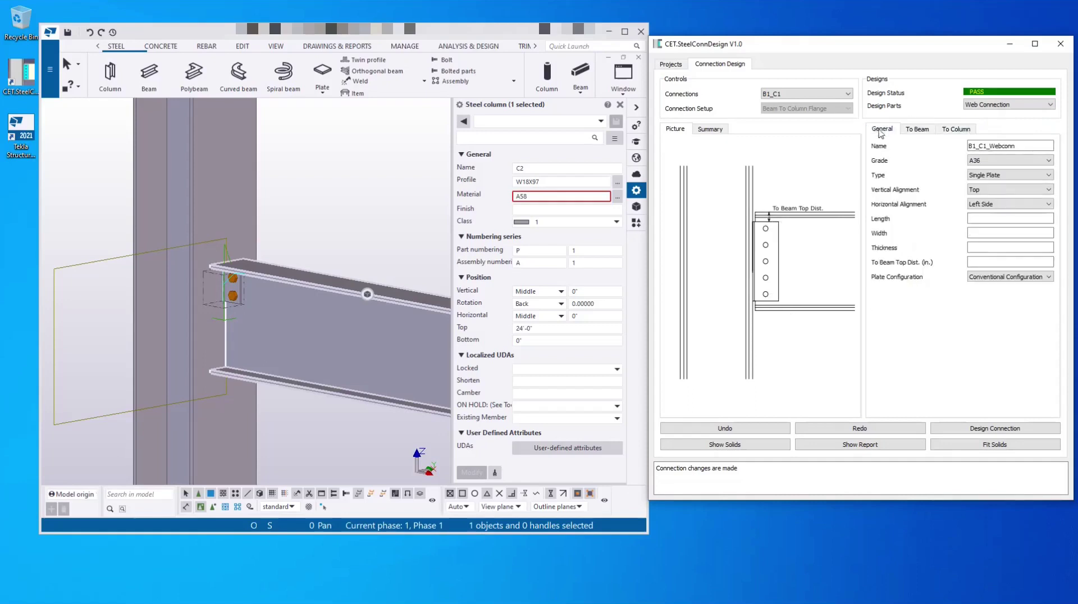
left_click(1015, 163)
left_click(1014, 168)
left_click(1014, 176)
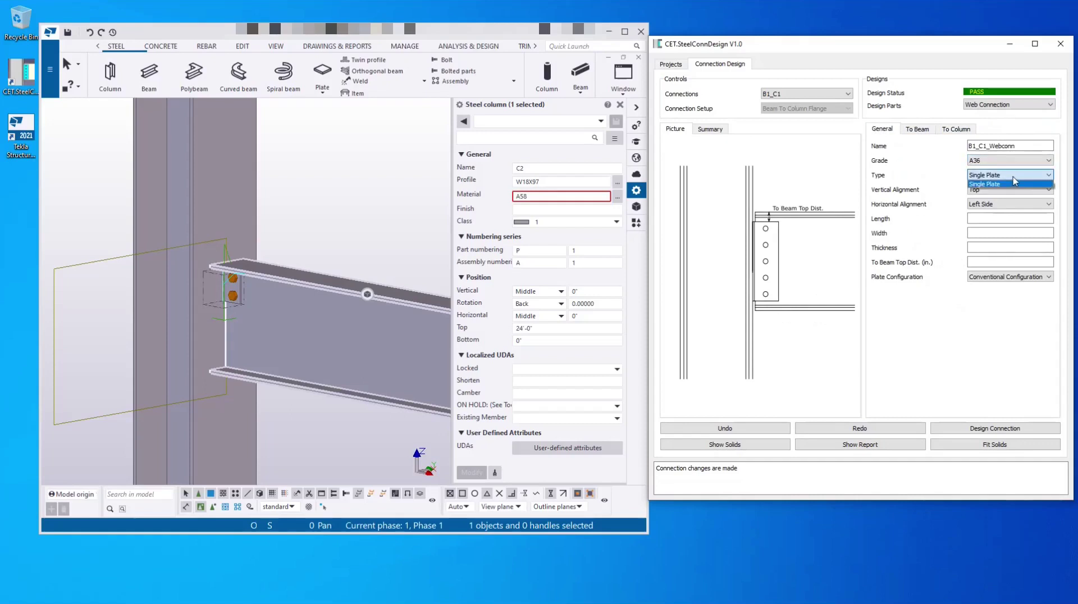
left_click(921, 170)
Step: Try designing the connection with the web plate's vertical alignment set to Middle, and undo that change with a redesign
left_click(1006, 191)
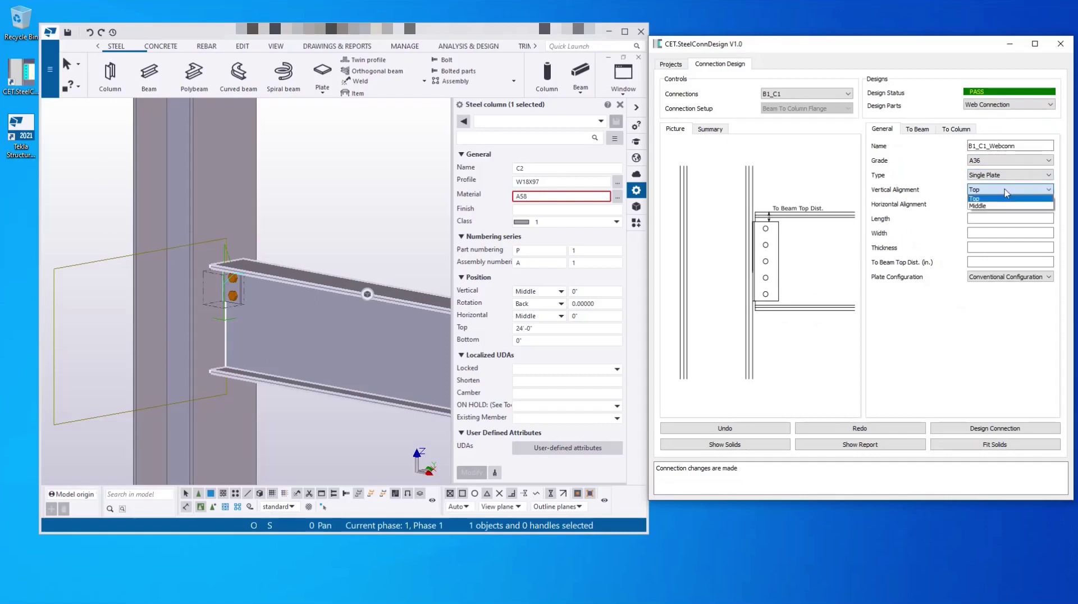
left_click(1007, 205)
left_click(1006, 204)
left_click(1005, 212)
left_click(980, 430)
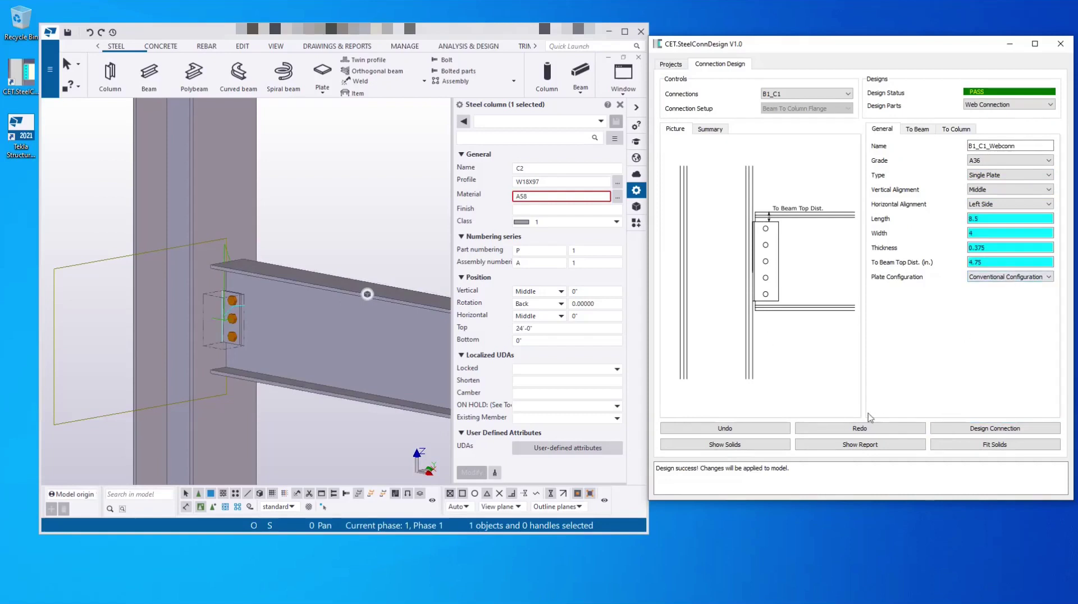
left_click(744, 431)
left_click(992, 429)
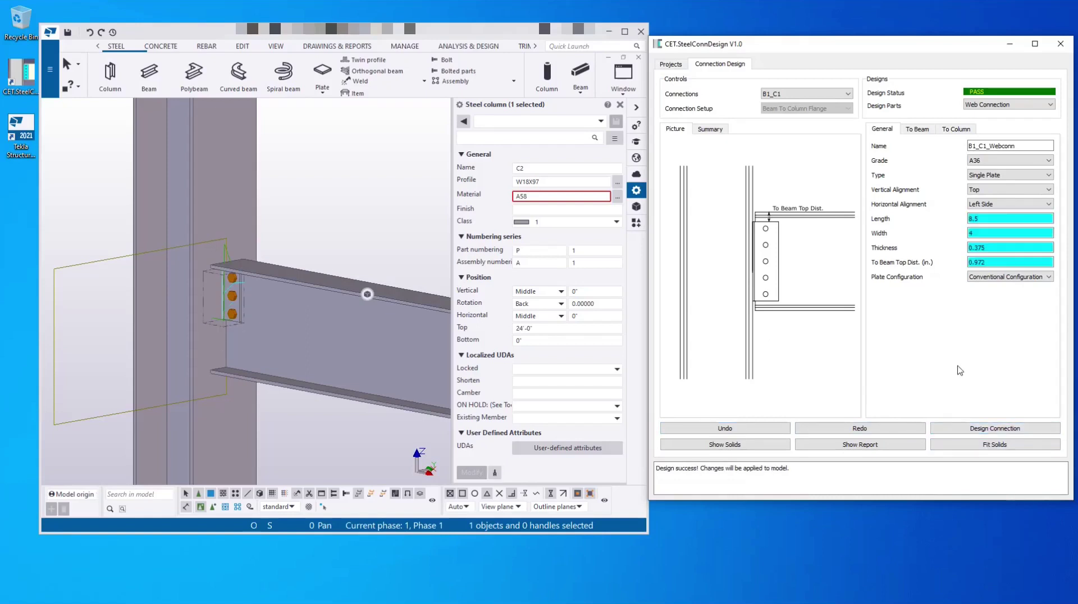
Step: Try designing the connection with the web plate's horizontal alignment set to Right Side, and undo that change with a redesign
left_click(997, 206)
left_click(1001, 224)
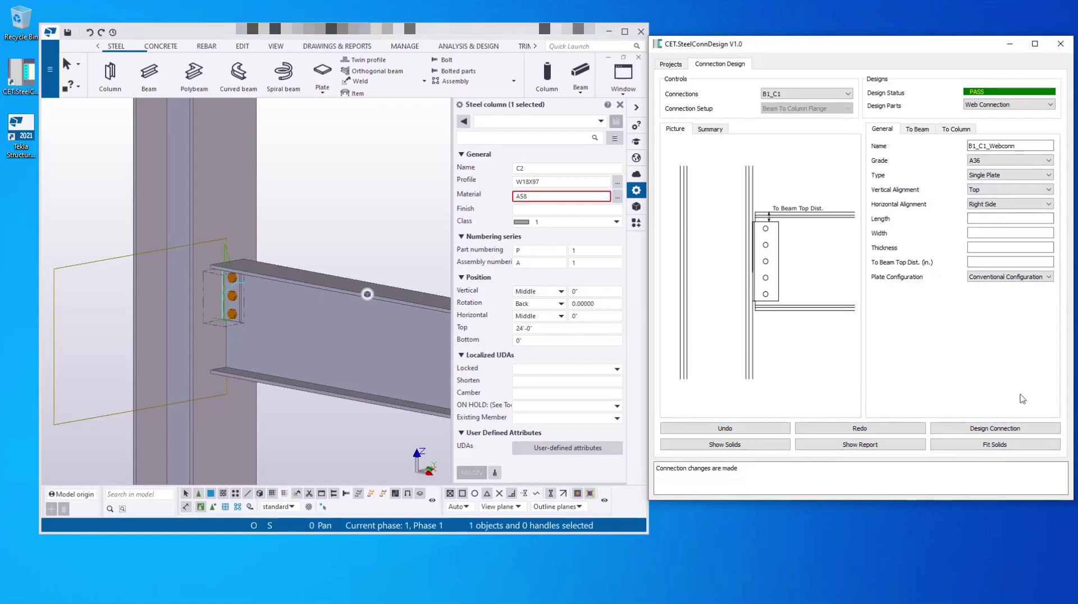
left_click(999, 430)
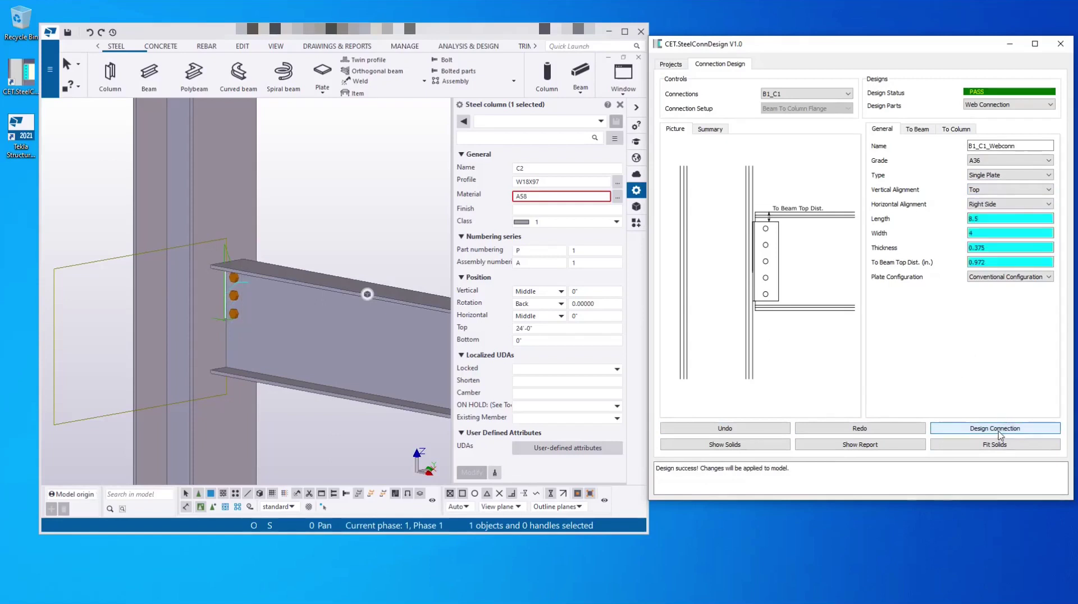
left_click(735, 429)
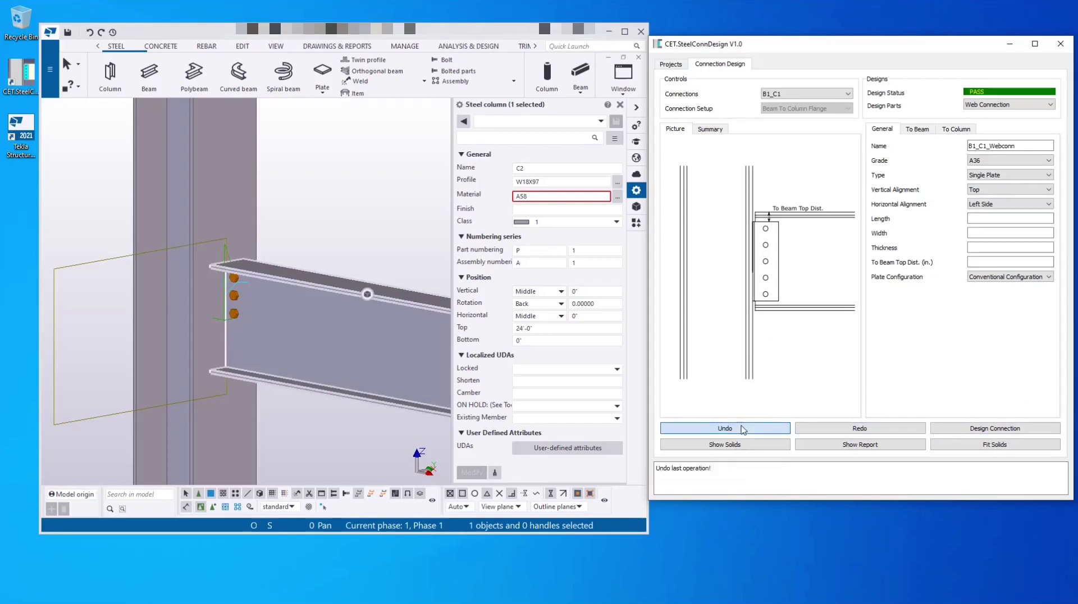
left_click(985, 430)
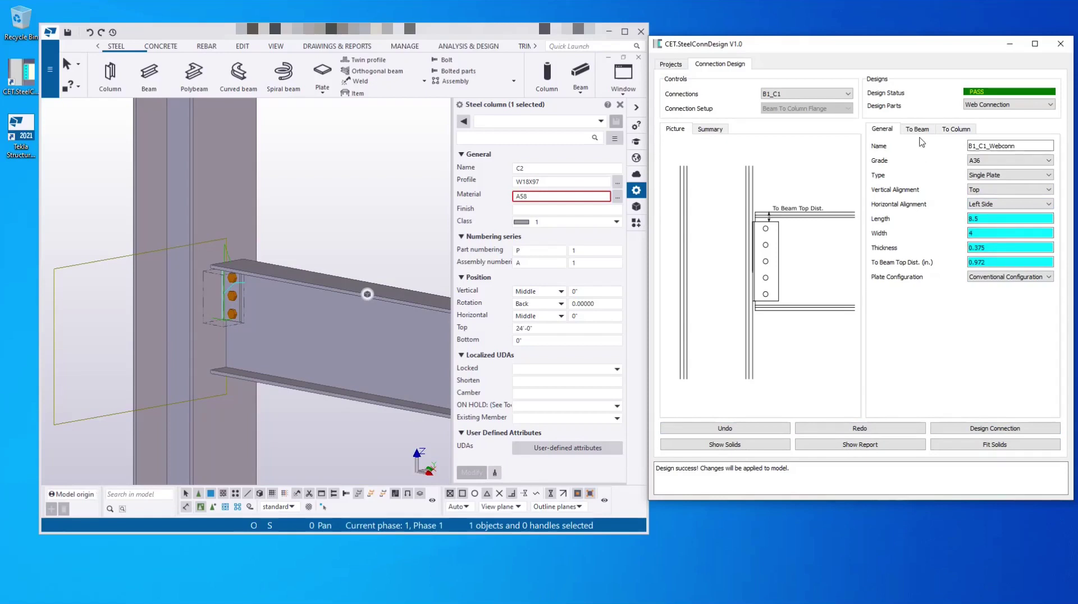
Step: Set the web plate's distance to the beam top to 1.5 in. and redesign the connection
left_click(1005, 277)
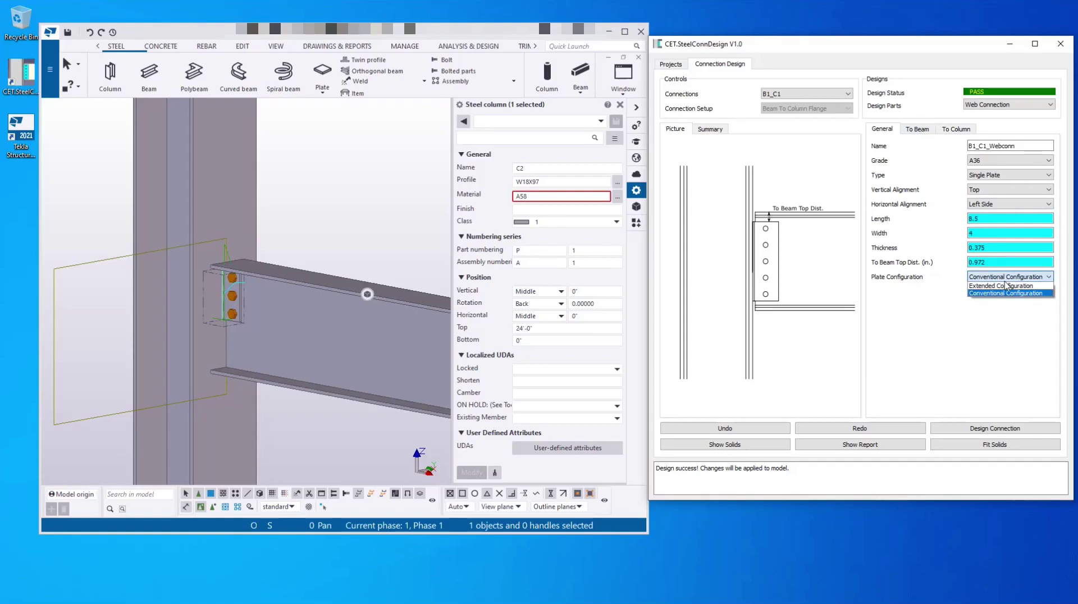
left_click(988, 275)
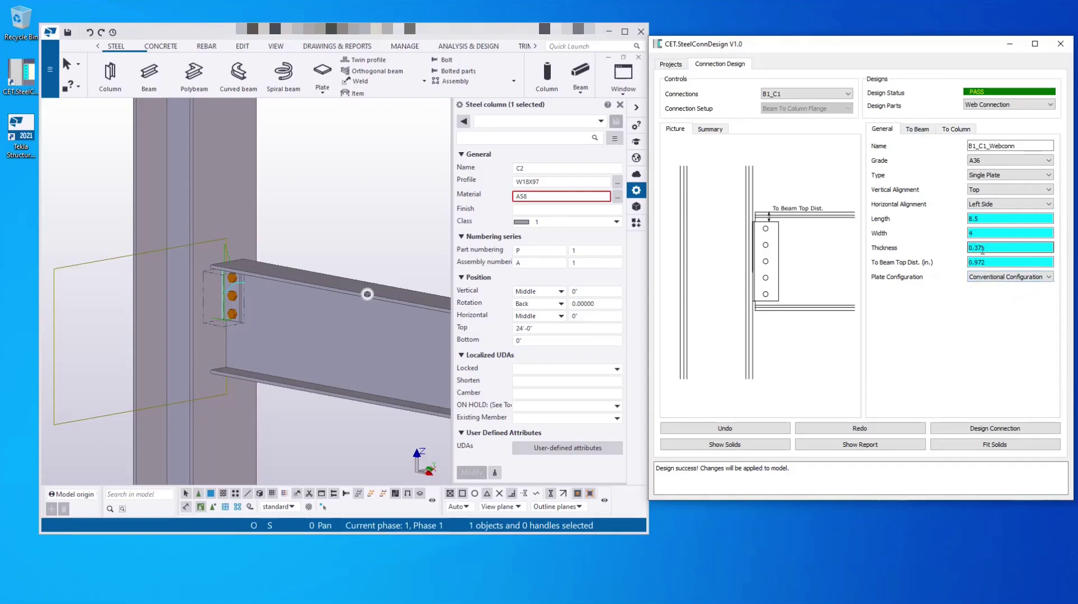
double_click(977, 262)
type("1.5")
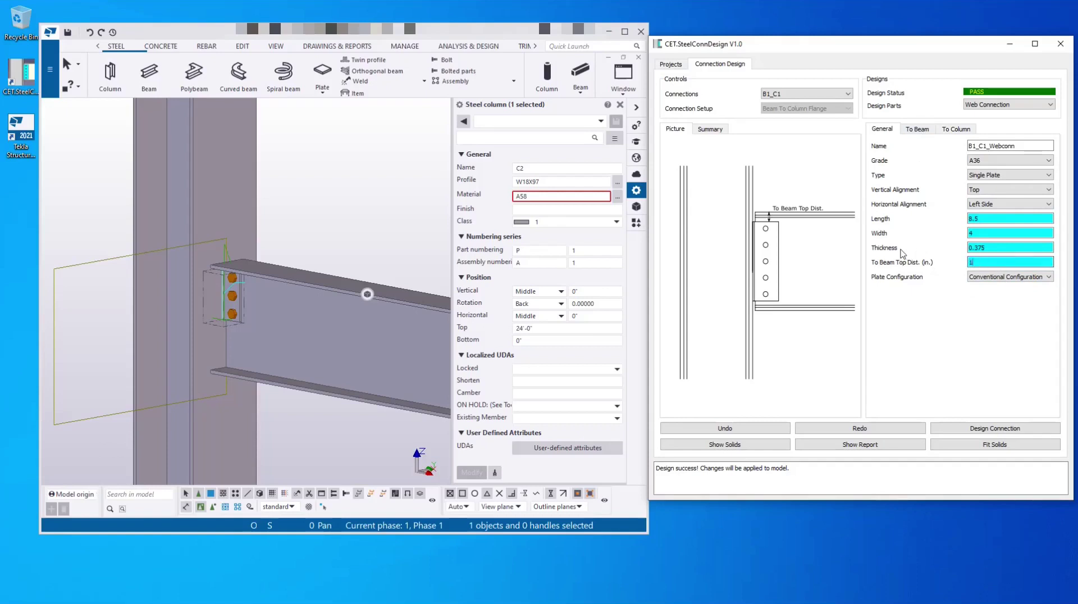
left_click(979, 429)
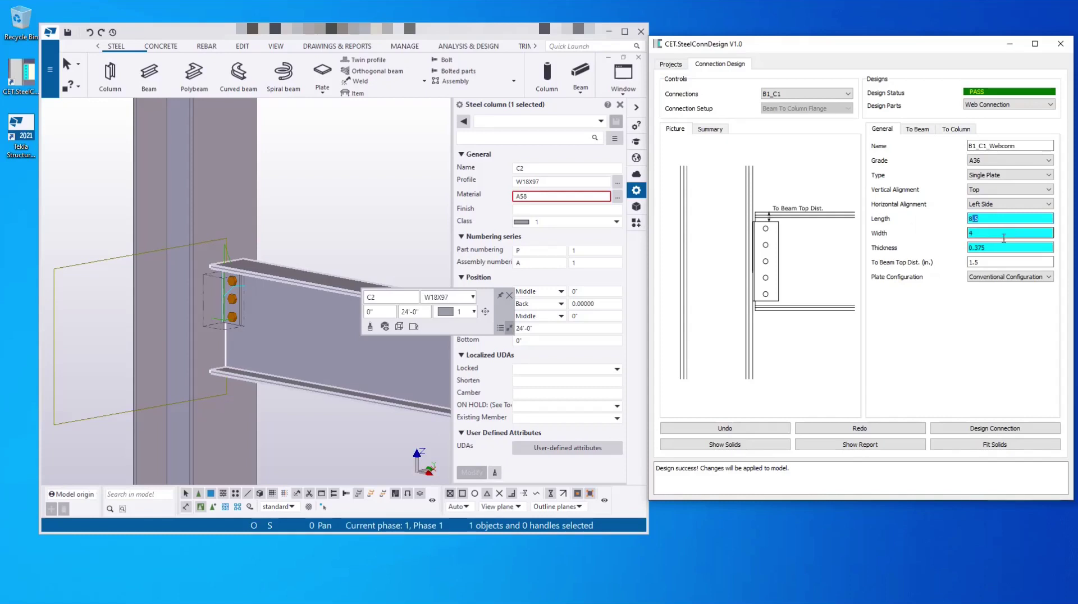
left_click(1003, 232)
left_click(1016, 278)
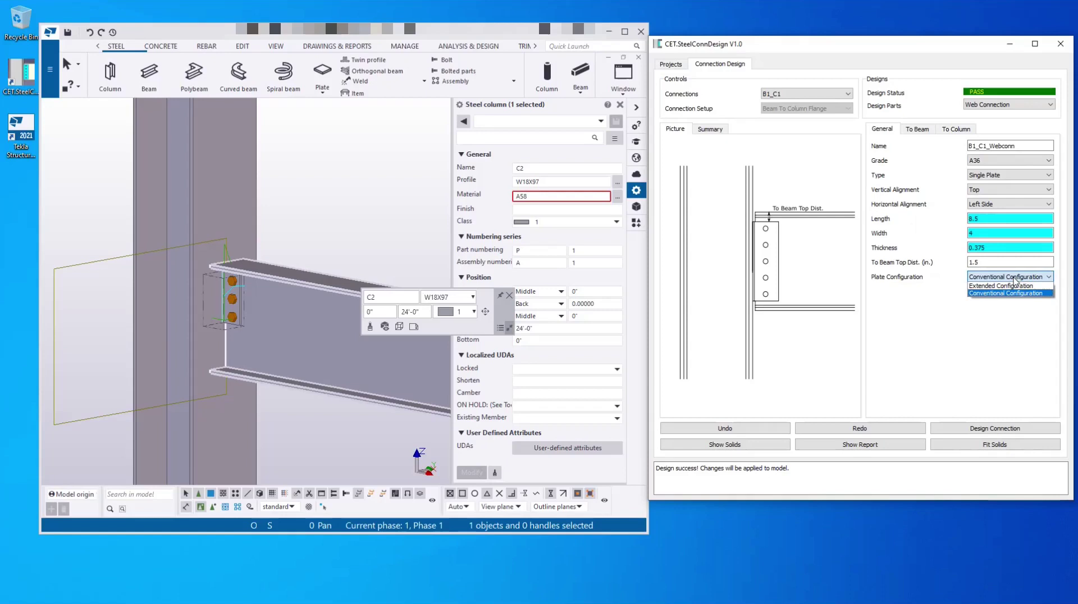
left_click(1022, 308)
left_click(1024, 278)
left_click(1010, 345)
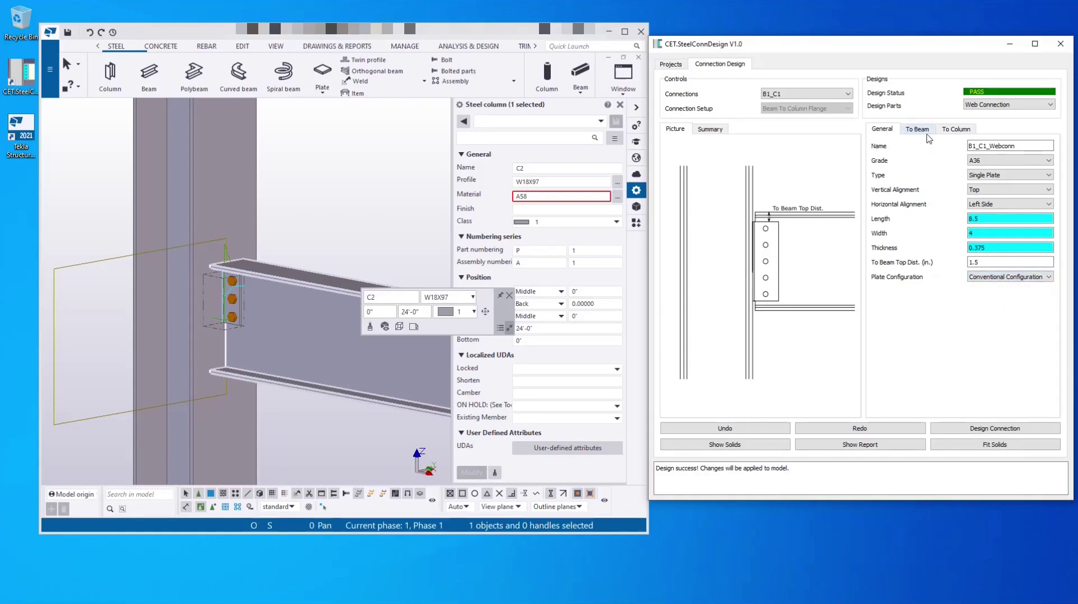
double_click(987, 262)
Step: Set the shear force of beam B1 to 20 kips
left_click(1006, 105)
left_click(1019, 116)
double_click(974, 223)
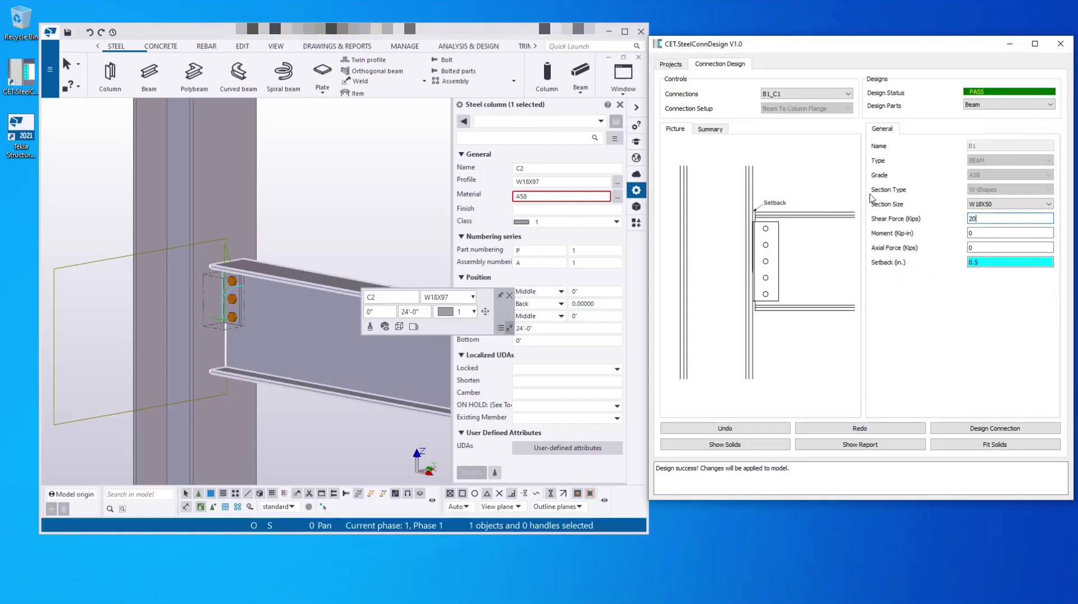
Step: Set the hole type of the web connection's beam-side bolts to Long Slotted Trans. to Load
left_click(991, 105)
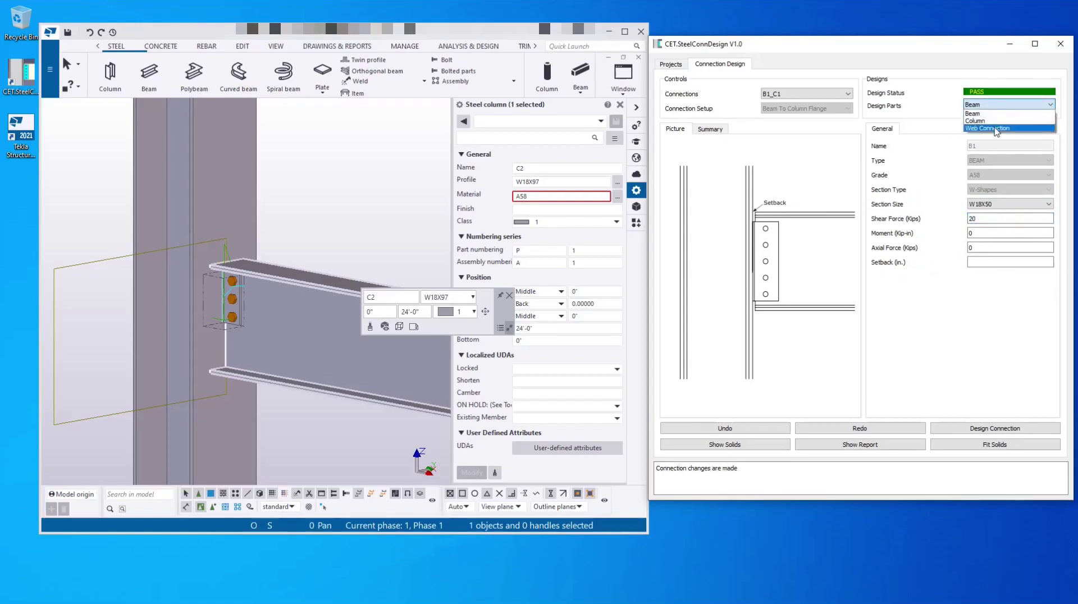
left_click(996, 128)
left_click(918, 128)
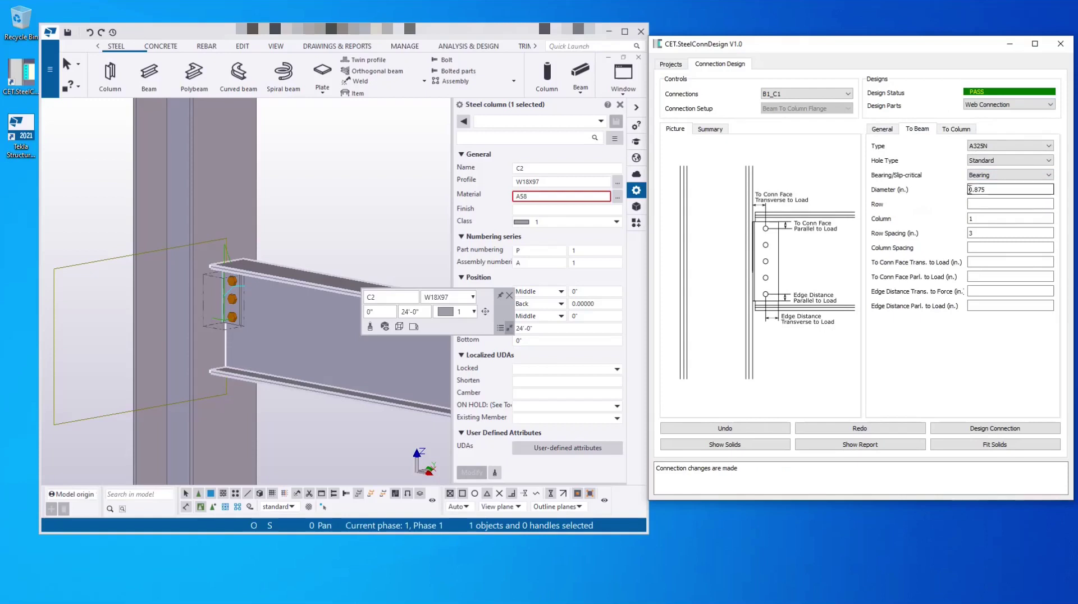
left_click(1009, 146)
left_click(1010, 146)
left_click(1013, 163)
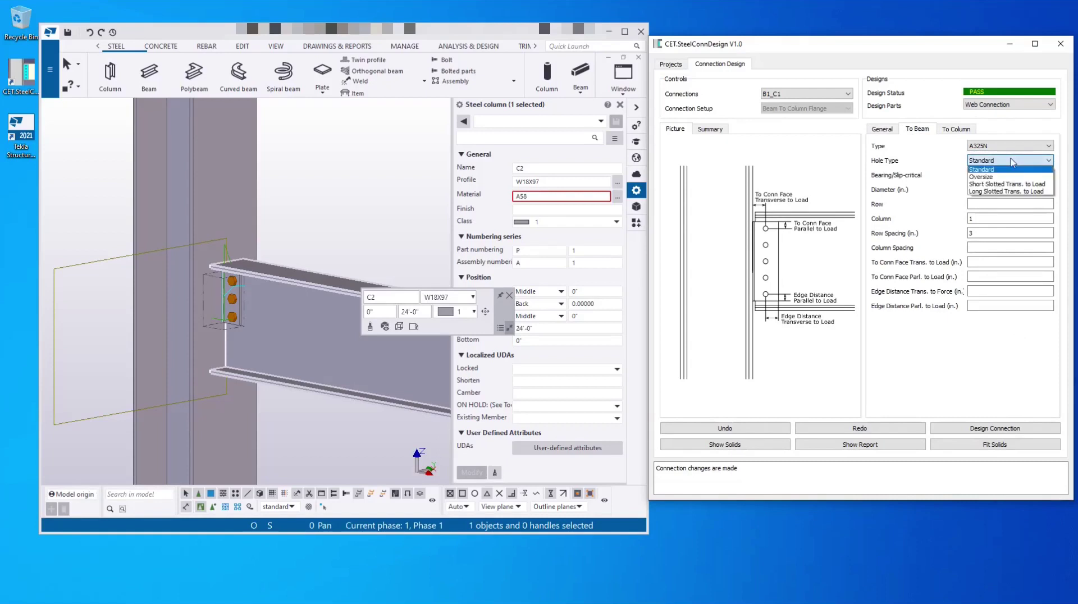
left_click(1008, 194)
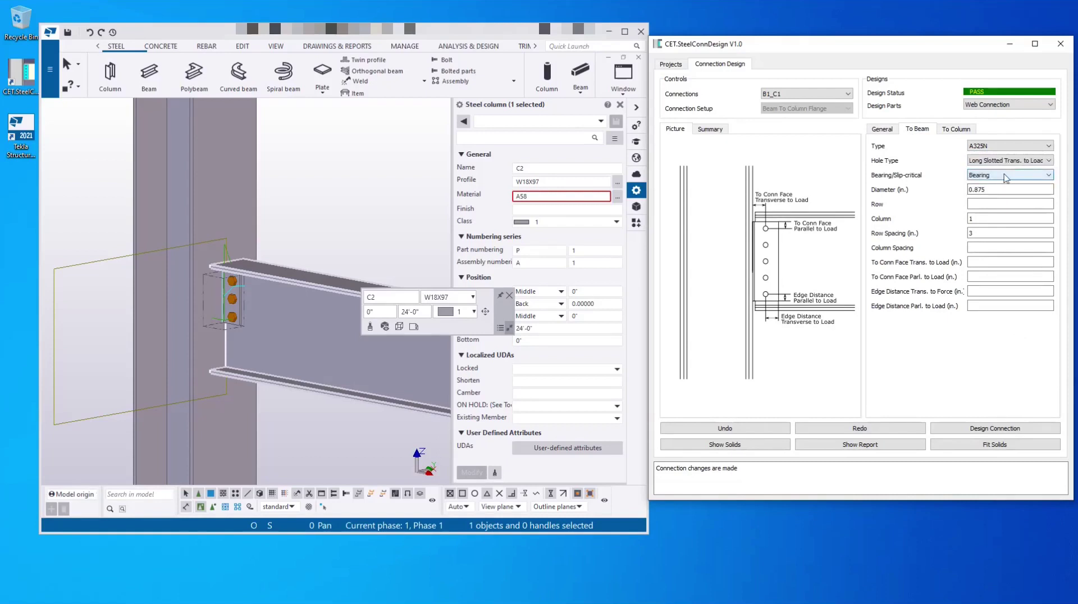
Step: Make the beam-side bolts Slip-critical, Class A and clear their diameter value
left_click(1008, 175)
left_click(1005, 192)
key("Tab")
key("BackSpace")
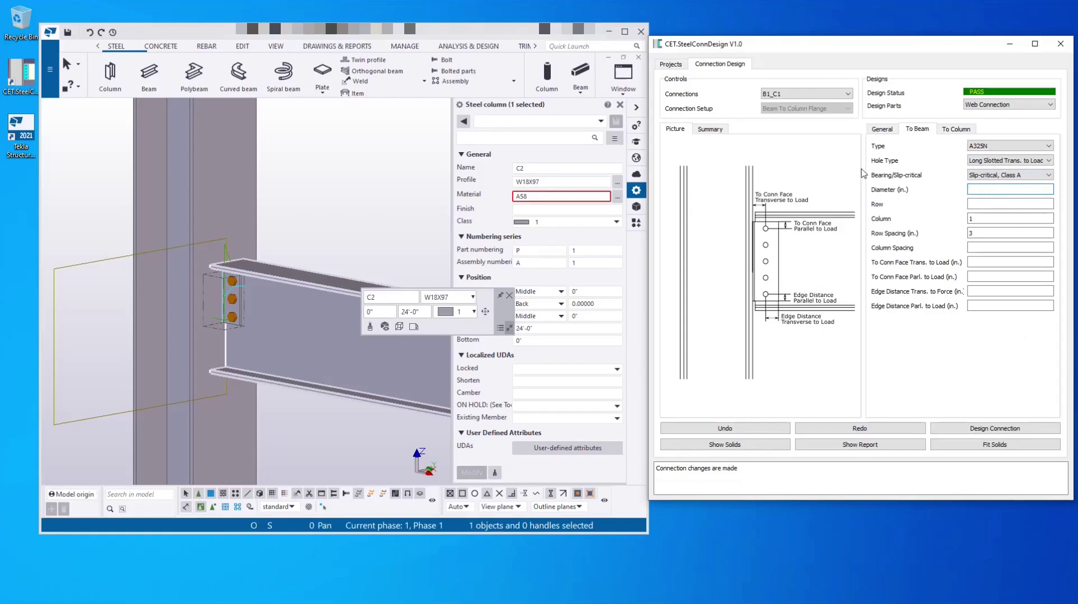
Step: Design connection B1_C1 with the new bolt settings and inspect the bolts and slotted holes up close in the model
left_click(992, 434)
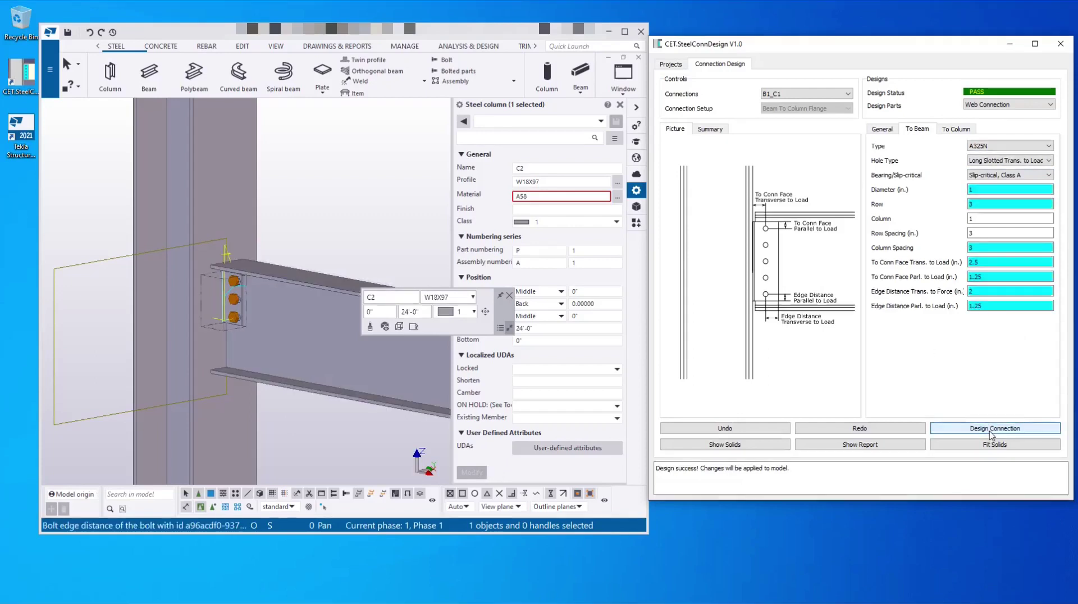
scroll(264, 297, "up", 5)
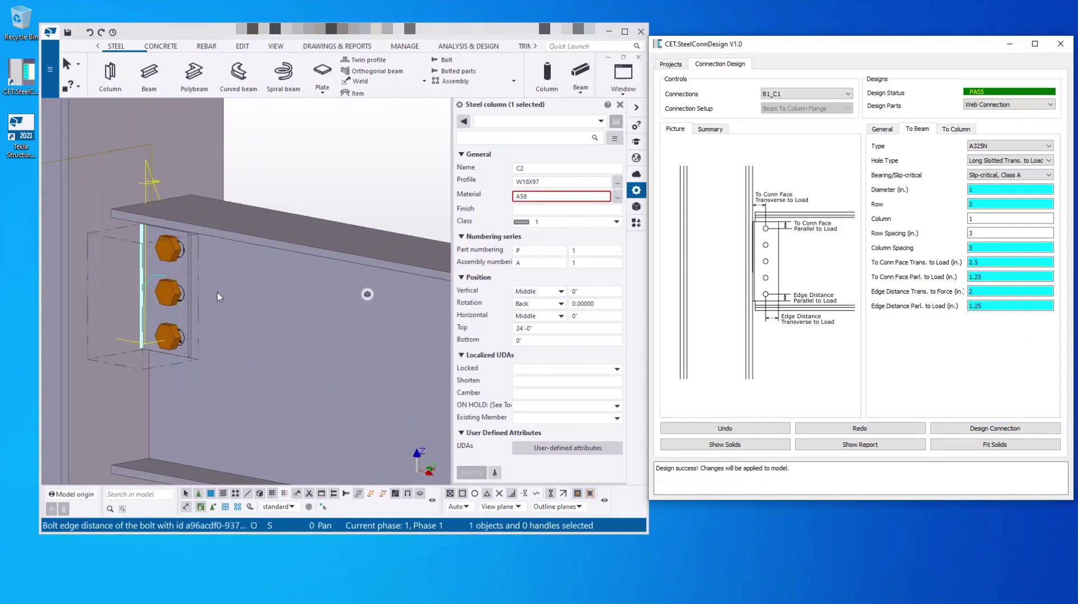
scroll(282, 298, "up", 4)
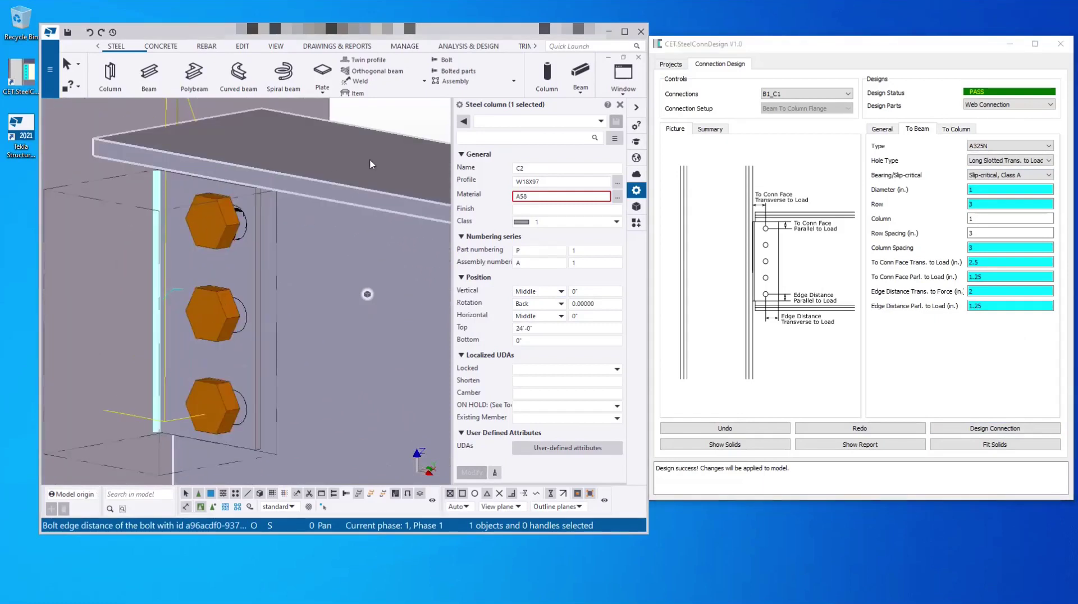
left_click(262, 233)
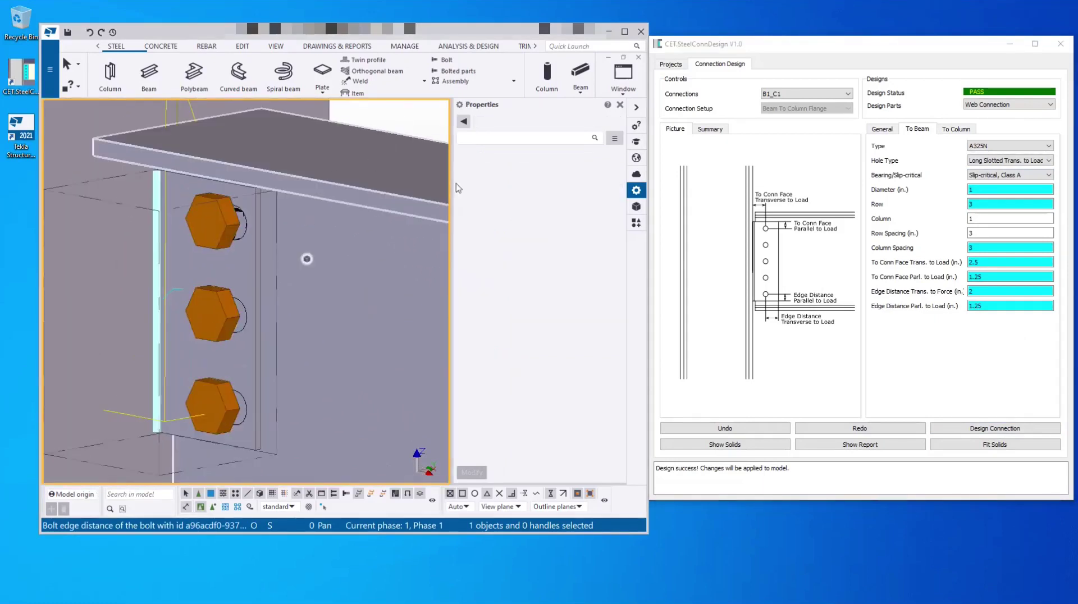
Step: Undo the slip-critical bolt change, set the beam-side bolts' hole type to Standard and redesign connection B1_C1
left_click(768, 431)
left_click(965, 430)
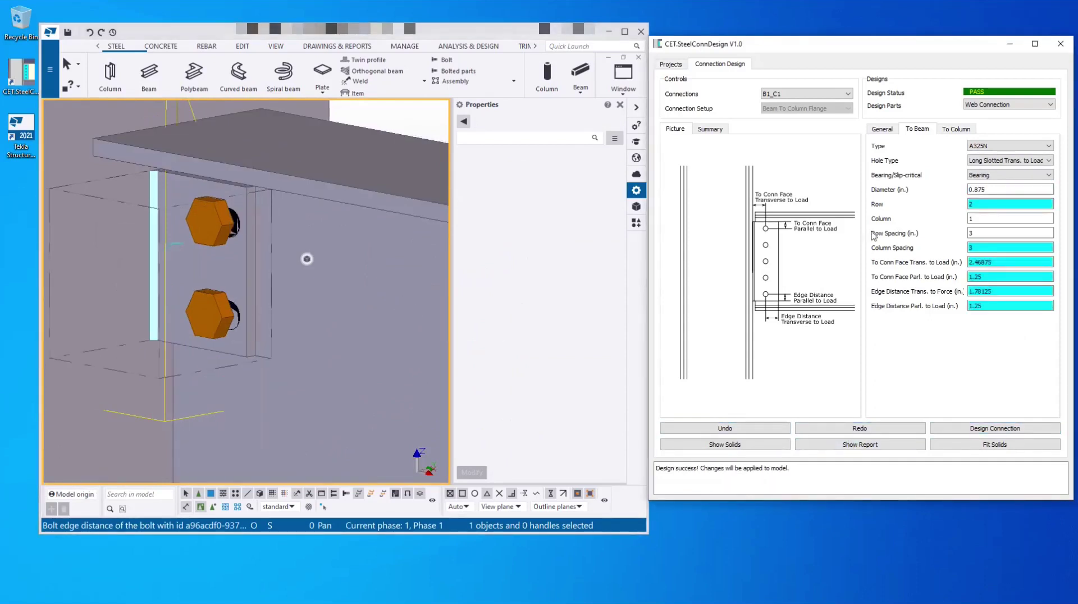
left_click(1008, 160)
left_click(1006, 171)
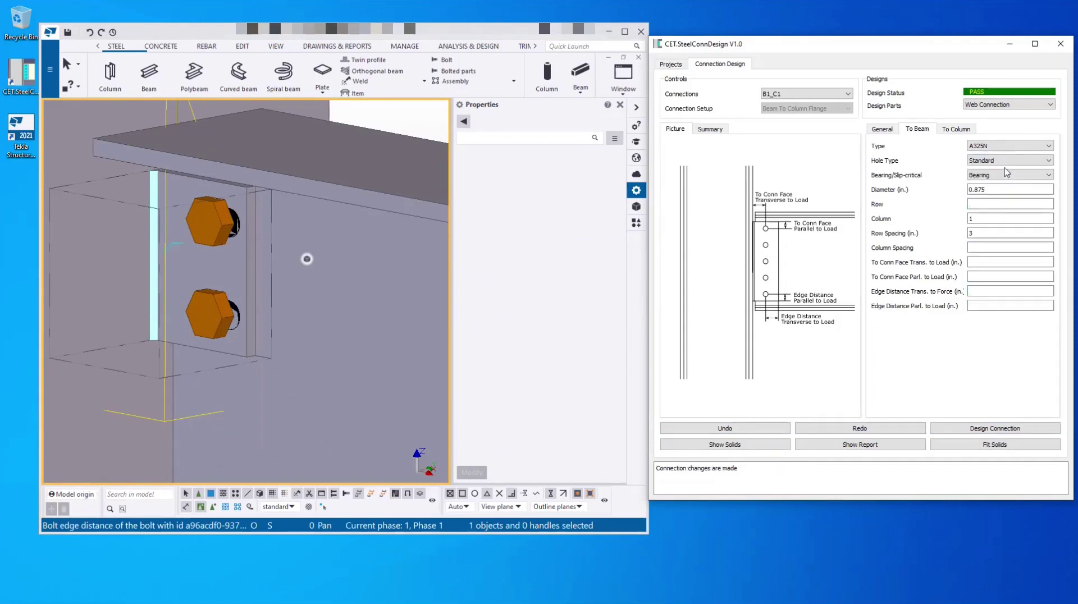
left_click(1008, 428)
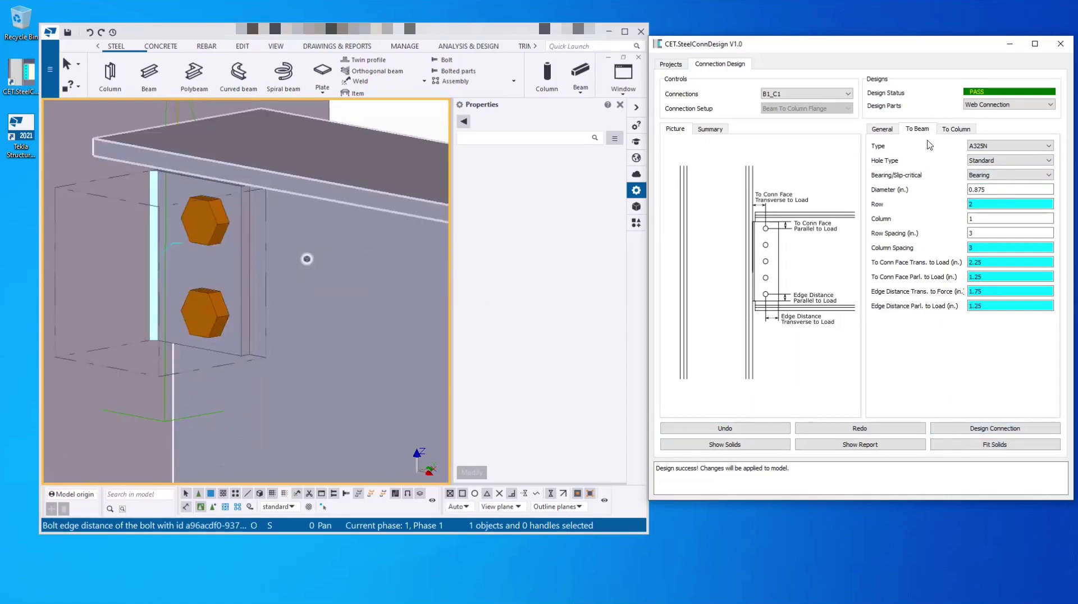
Step: Clear the beam-side bolts' diameter and redesign the connection with an automatically chosen size
left_click_drag(1002, 188, 921, 186)
key("BackSpace")
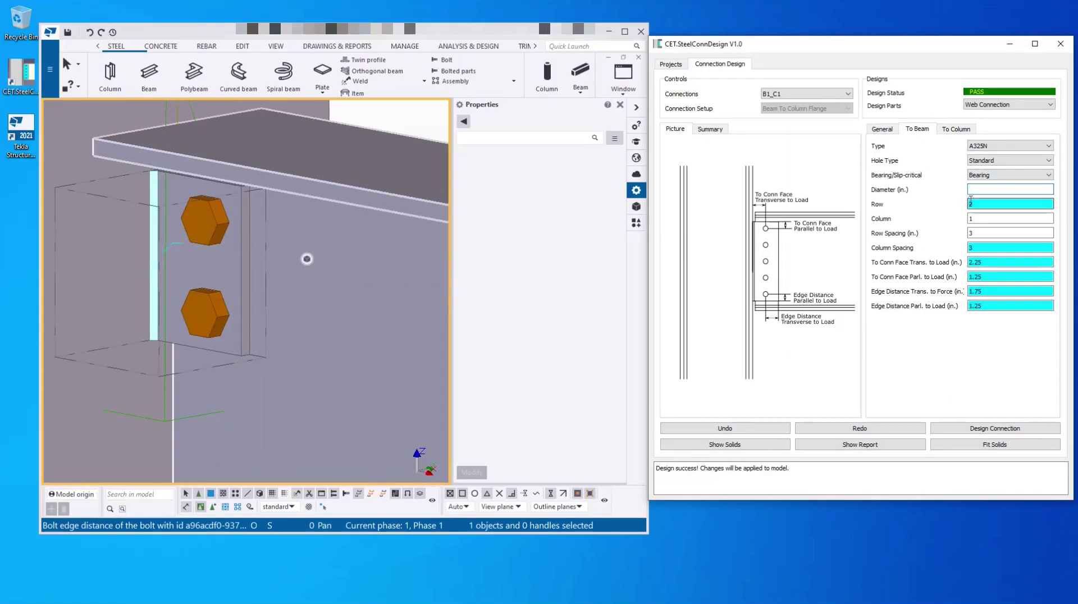
left_click(997, 433)
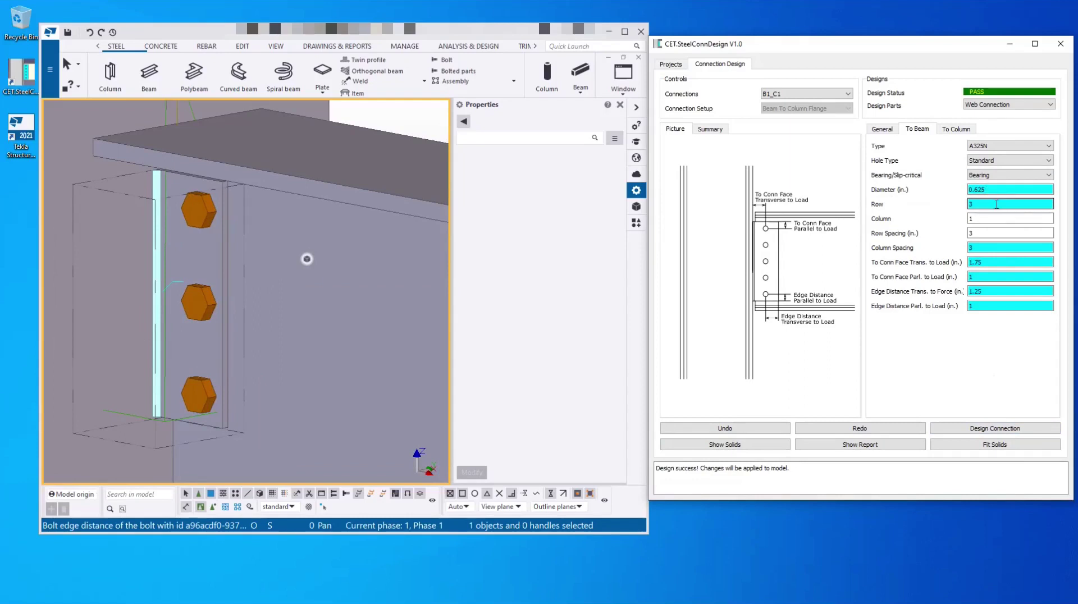
Step: Set the beam-side bolt diameter to 0.75 in. and redesign the connection
left_click_drag(995, 189, 947, 192)
type("0.")
left_click(1004, 430)
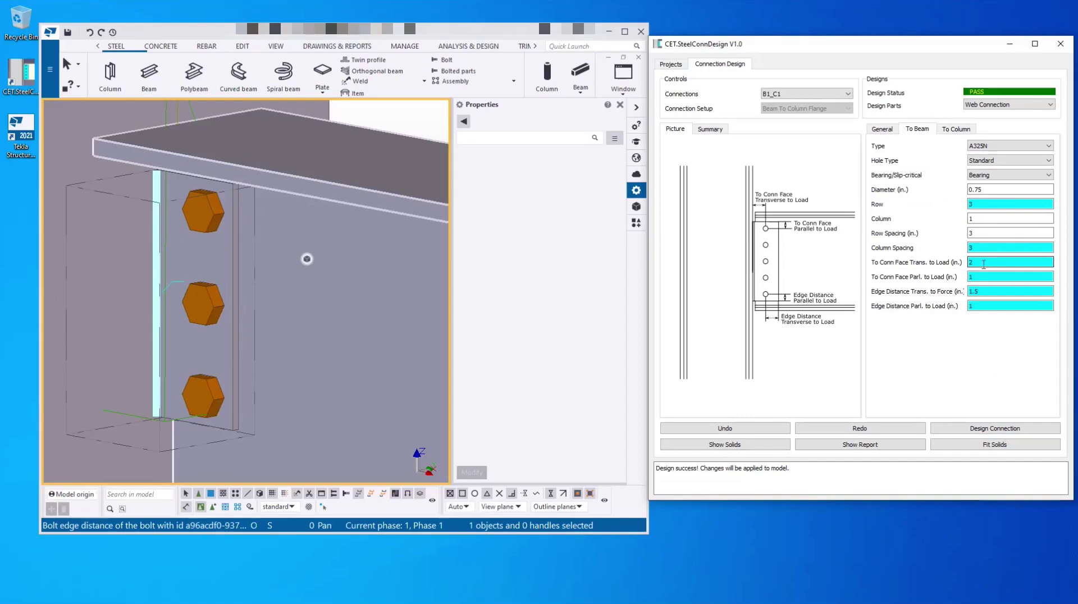
Step: Set the beam-side bolts' connection-face distance transverse to load to 2.5 in. and edge distance parallel to load to 1.5 in., redesigning after each
left_click(880, 130)
left_click(921, 130)
left_click(972, 263)
left_click(1004, 277)
left_click(1006, 428)
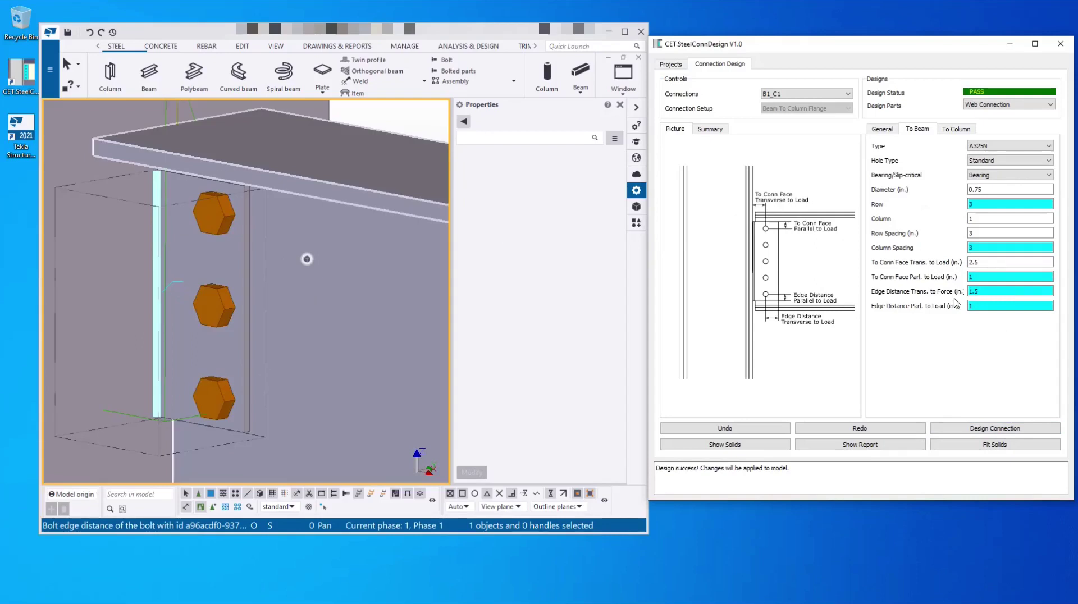
left_click_drag(990, 308, 956, 309)
left_click(995, 428)
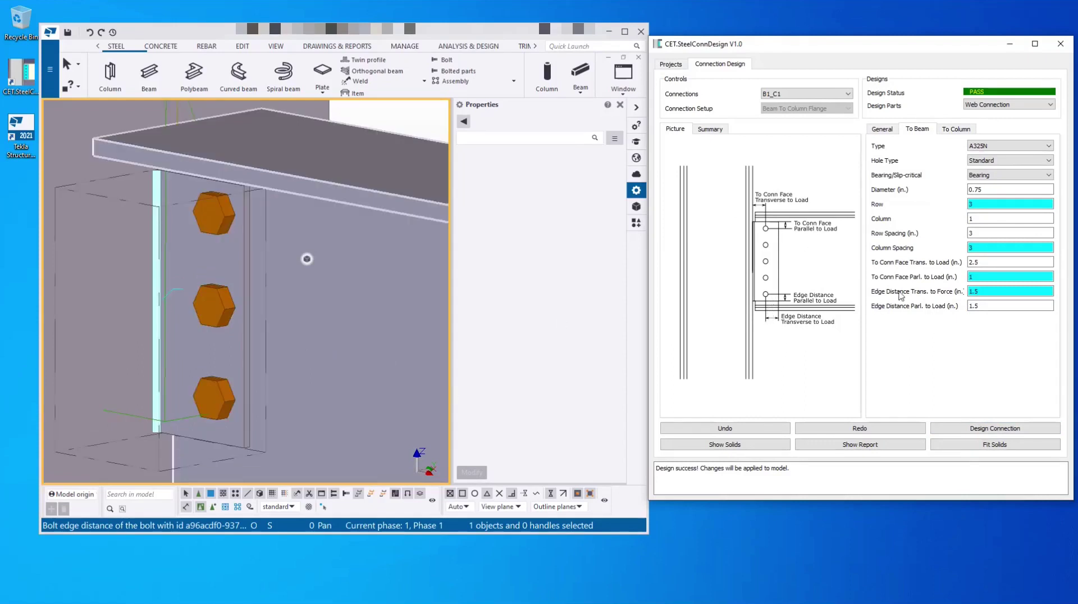
Step: Show the design summary of B1_C1, set beam B1's shear force to 10 kips and redesign the connection
left_click(960, 128)
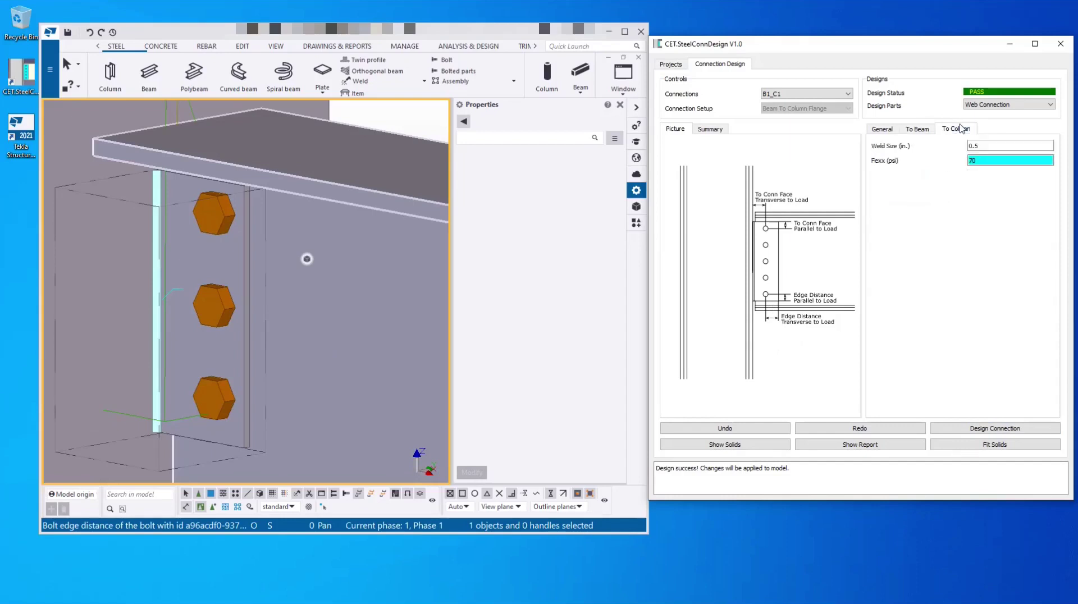
left_click(929, 130)
left_click(894, 130)
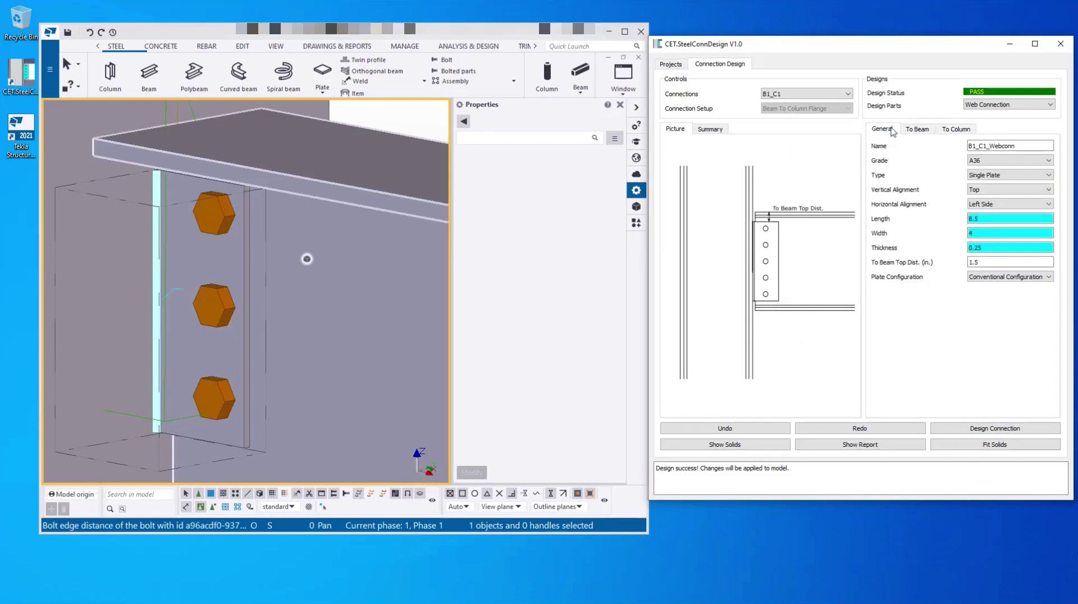
left_click(712, 130)
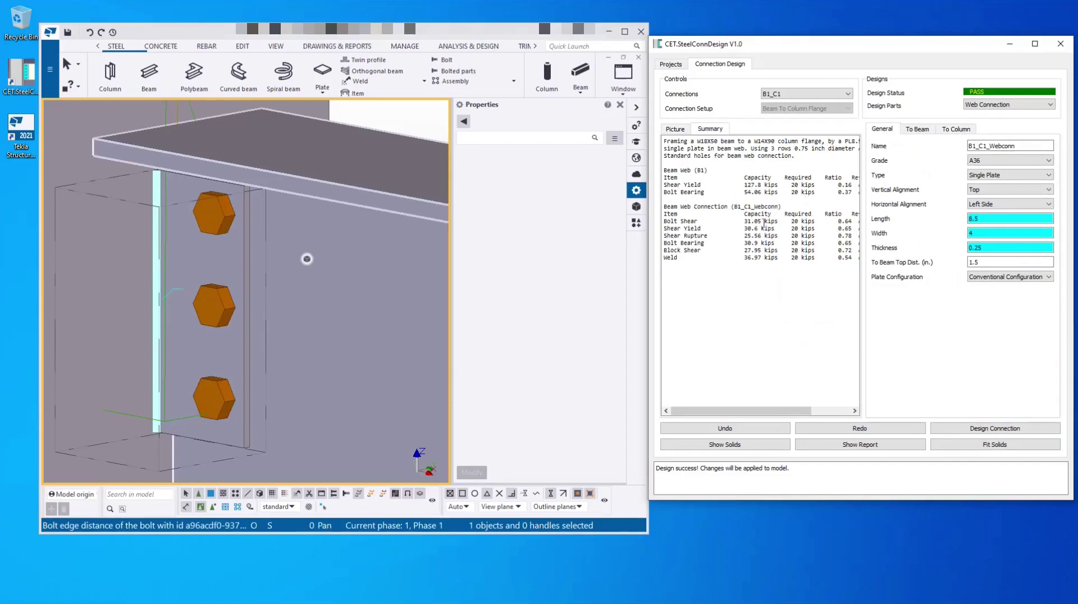
left_click(1033, 105)
left_click(1019, 119)
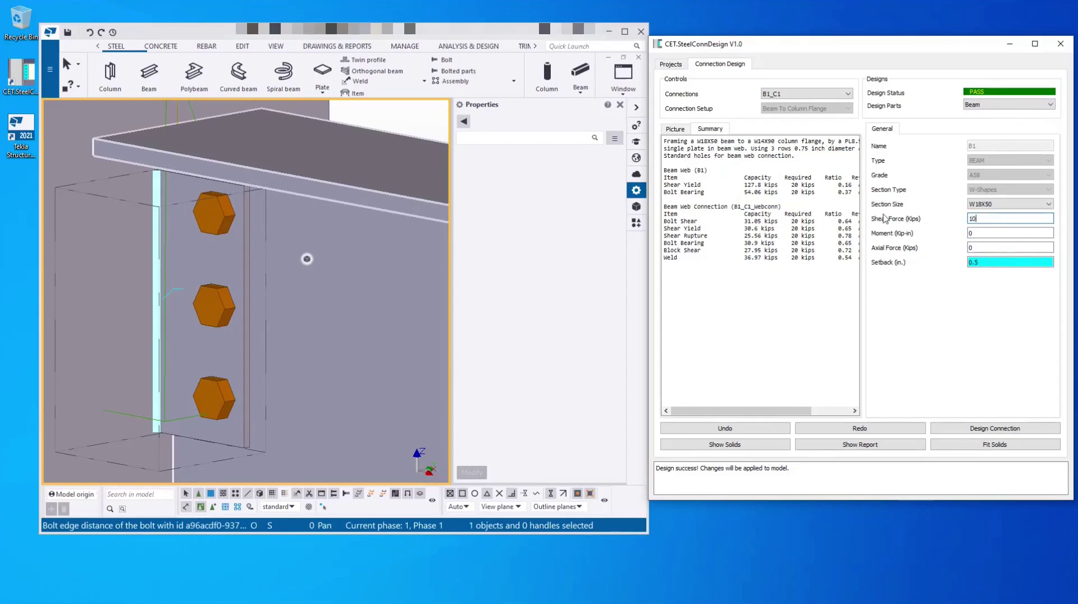
left_click(974, 431)
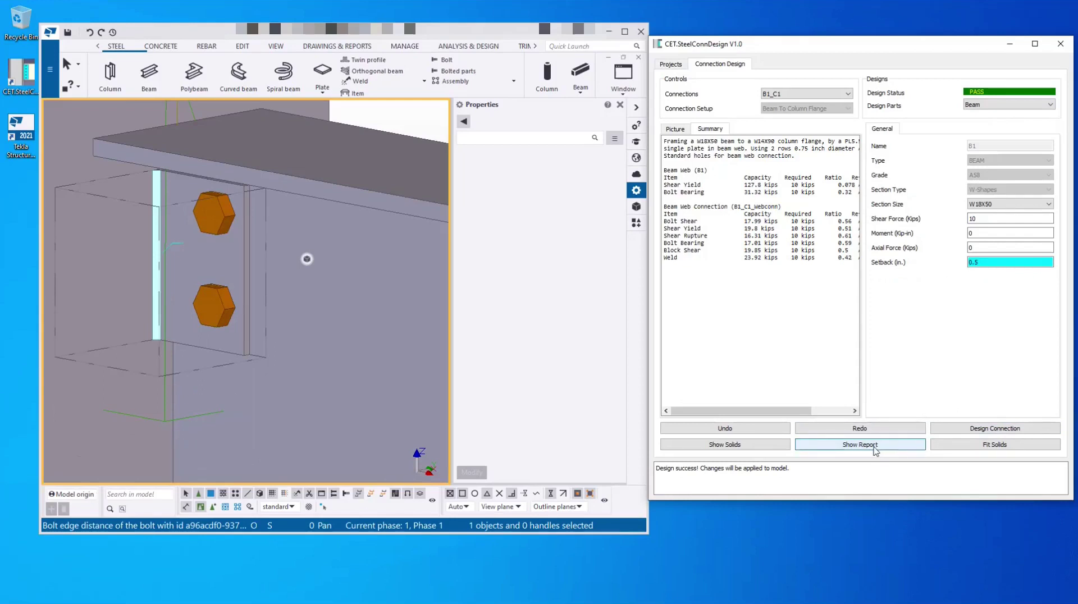
Step: Open the connection design report, read through its stress checks and preview it as a PDF printout without saving
left_click(875, 446)
left_click_drag(558, 98, 568, 210)
scroll(256, 265, "down", 3)
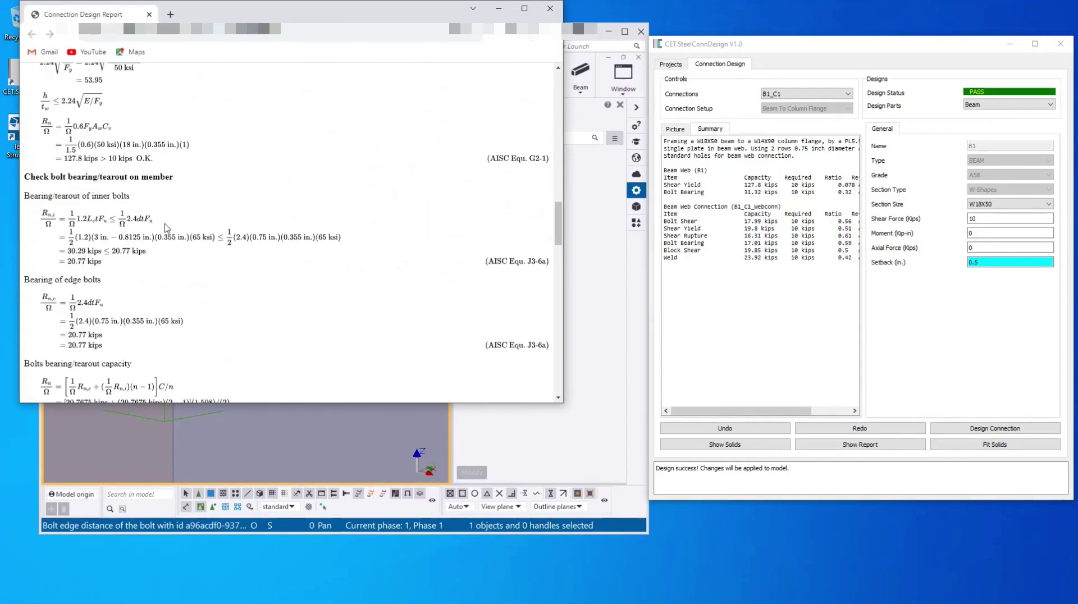
scroll(166, 228, "down", 15)
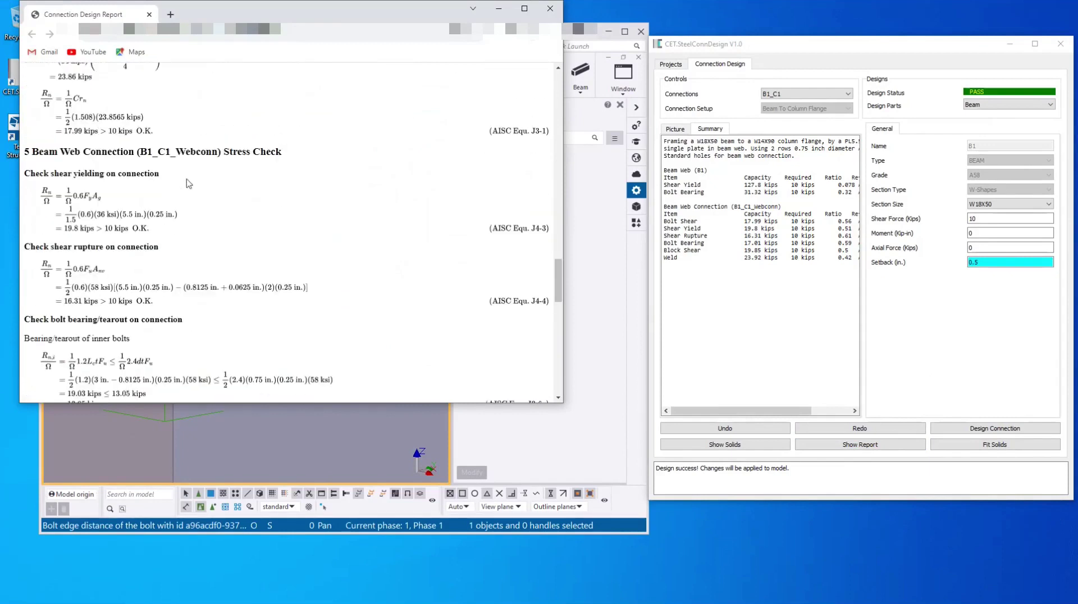
scroll(264, 233, "down", 10)
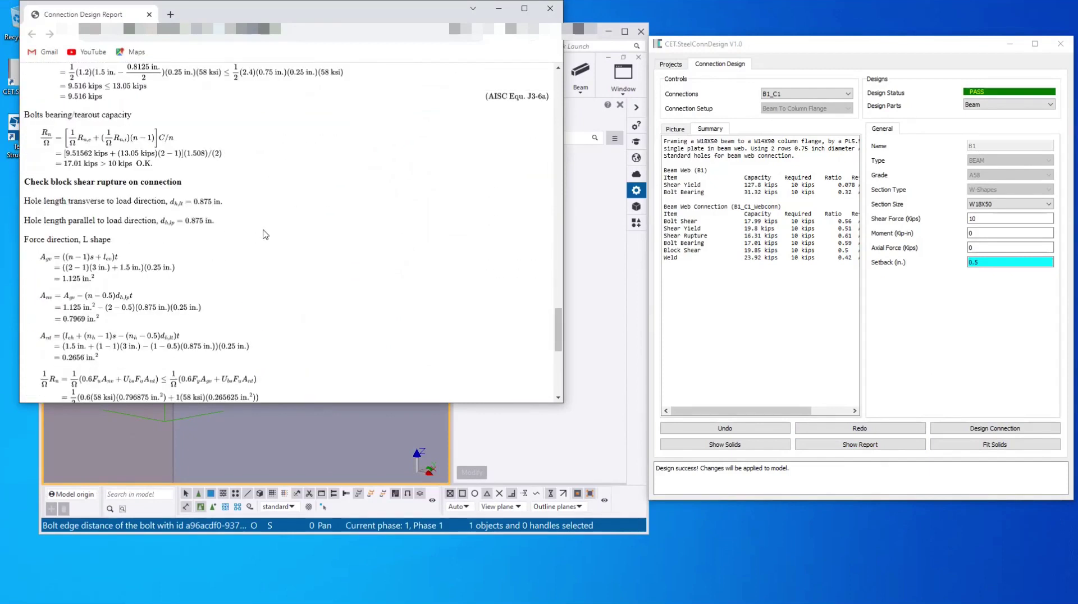
key("ctrl+p")
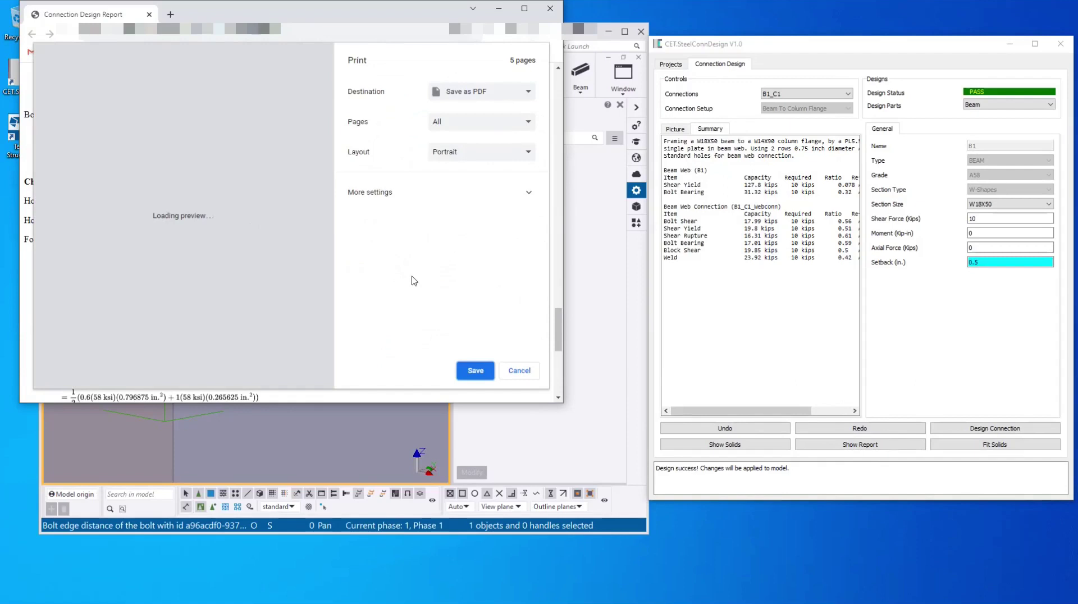
left_click_drag(329, 84, 331, 231)
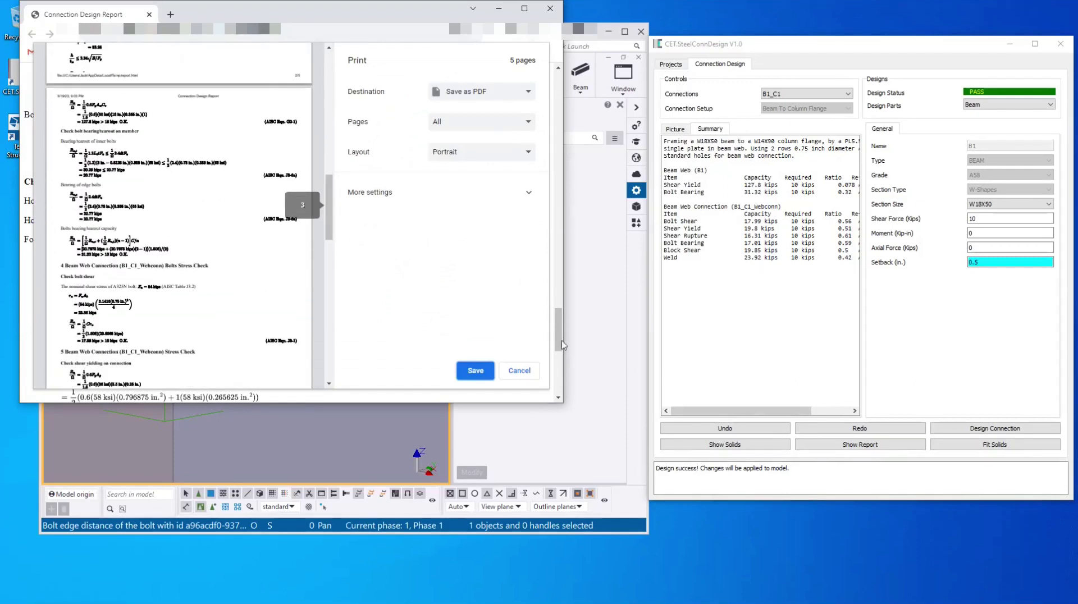
left_click(521, 371)
Step: Locate the joint at the other end of beam B1 in the model, select connection B1_C2 and design it
left_click(609, 236)
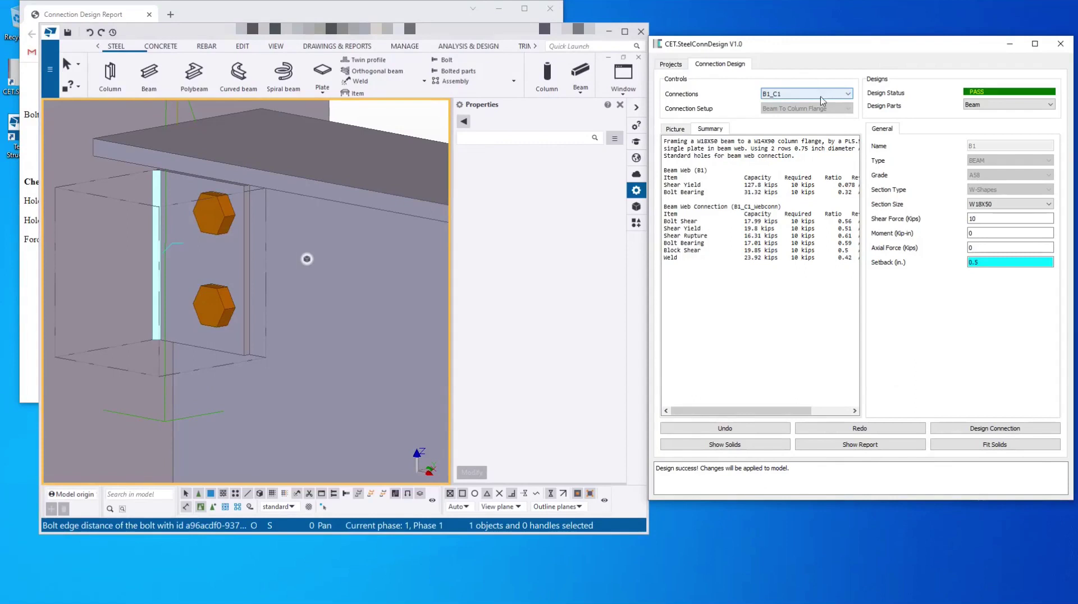
scroll(260, 274, "down", 6)
scroll(260, 274, "down", 8)
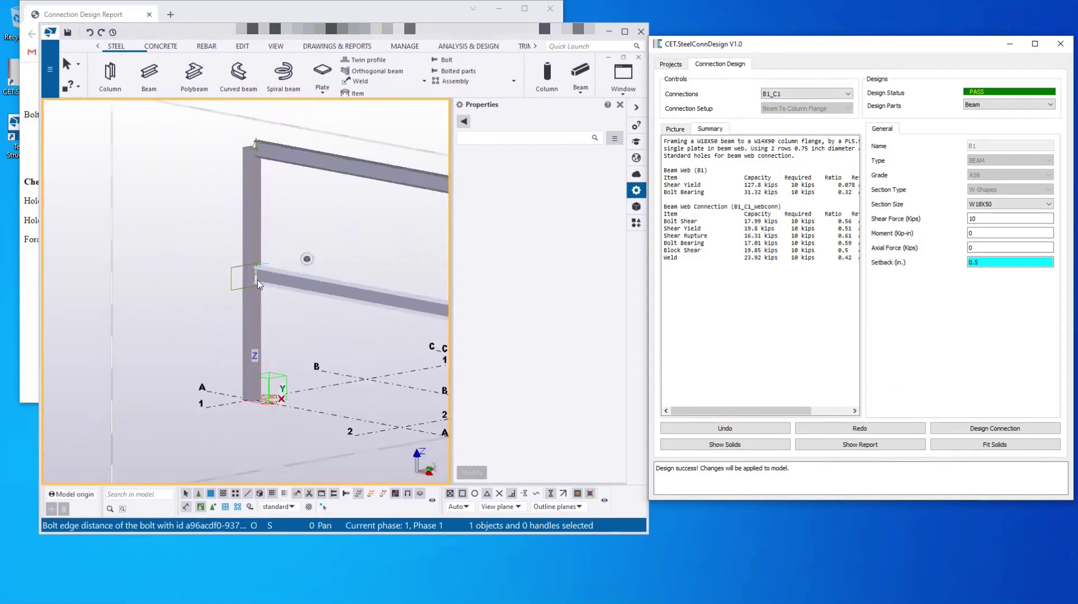
scroll(274, 322, "up", 4)
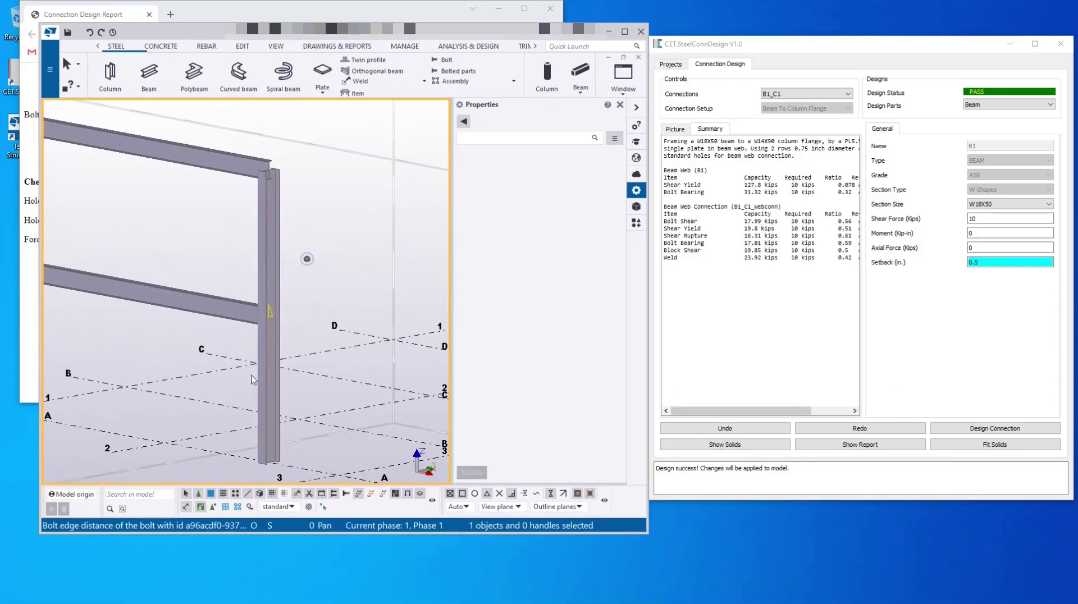
middle_click_drag(252, 373, 280, 306, "ctrl")
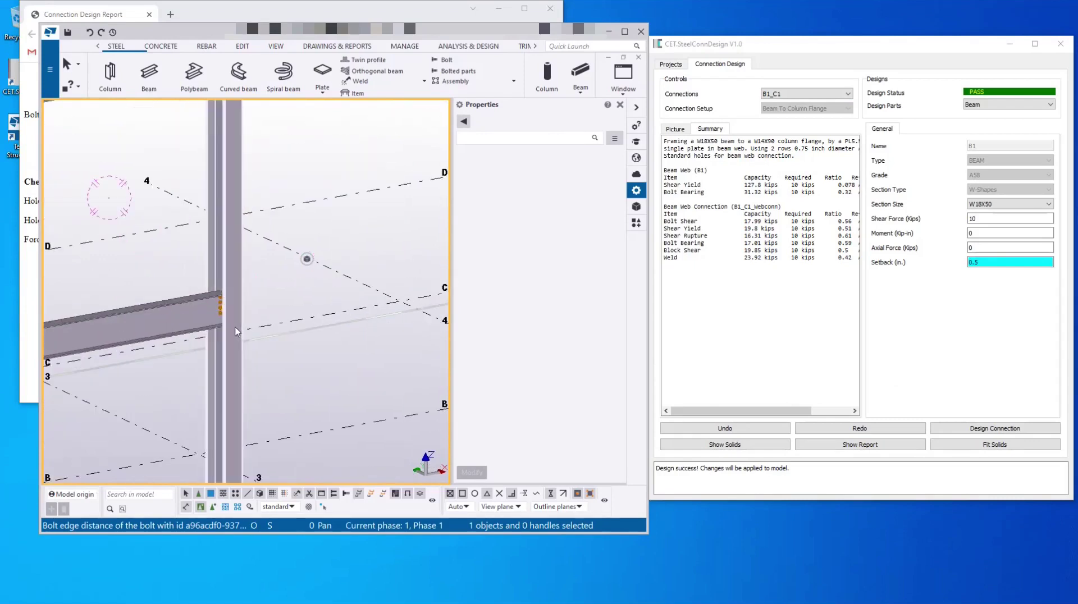
left_click(802, 94)
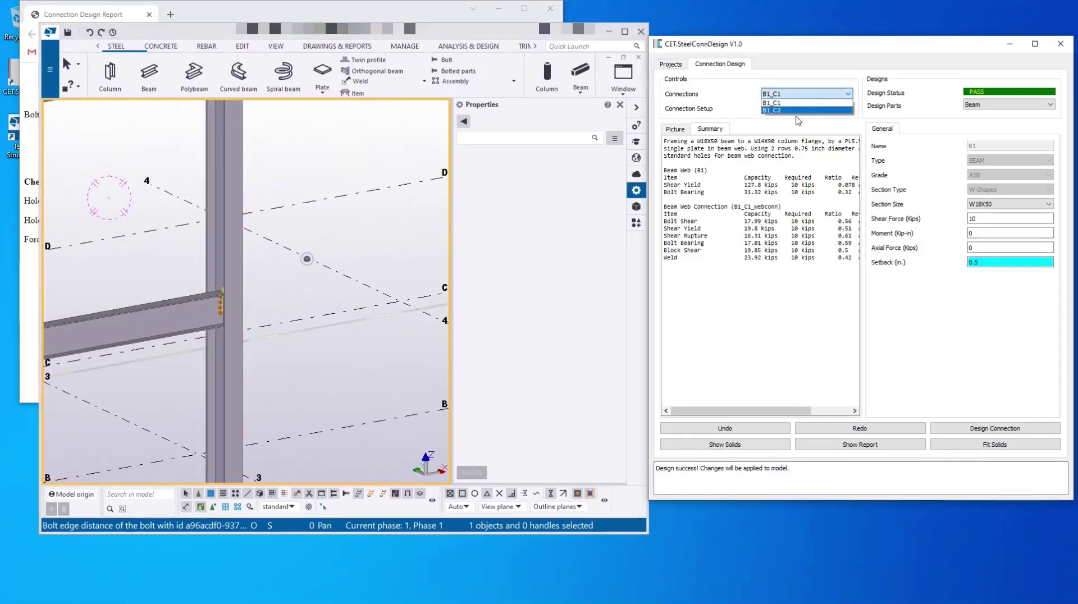
left_click(795, 110)
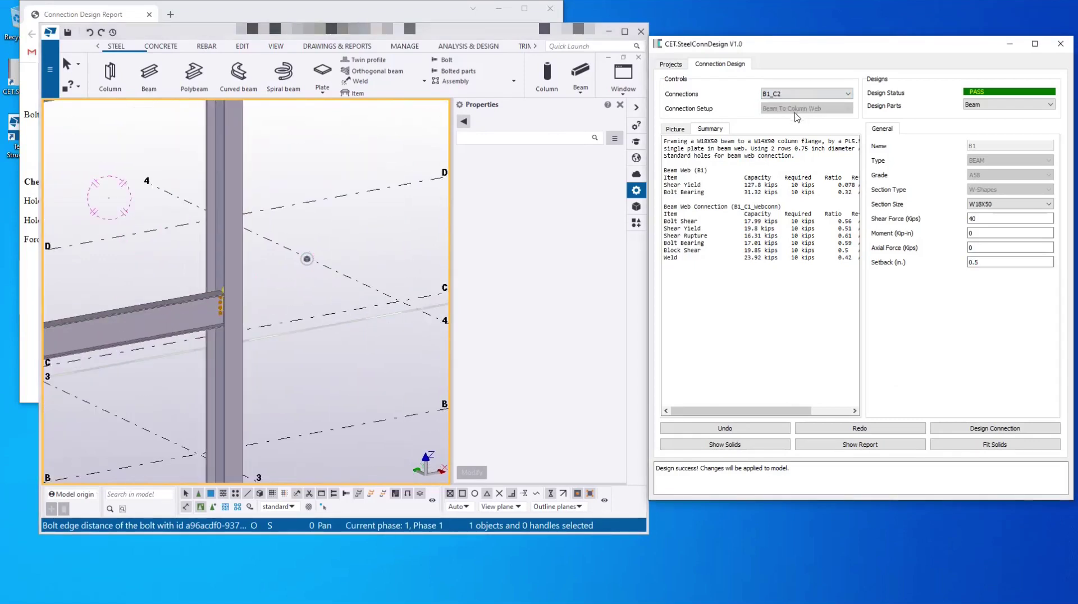
left_click(998, 430)
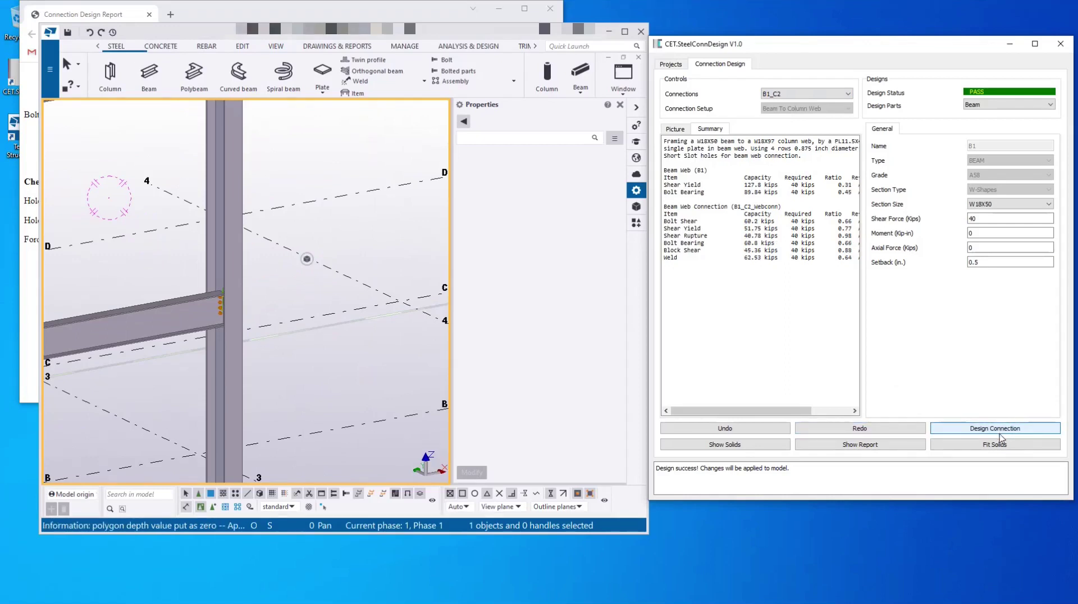
left_click(1001, 441)
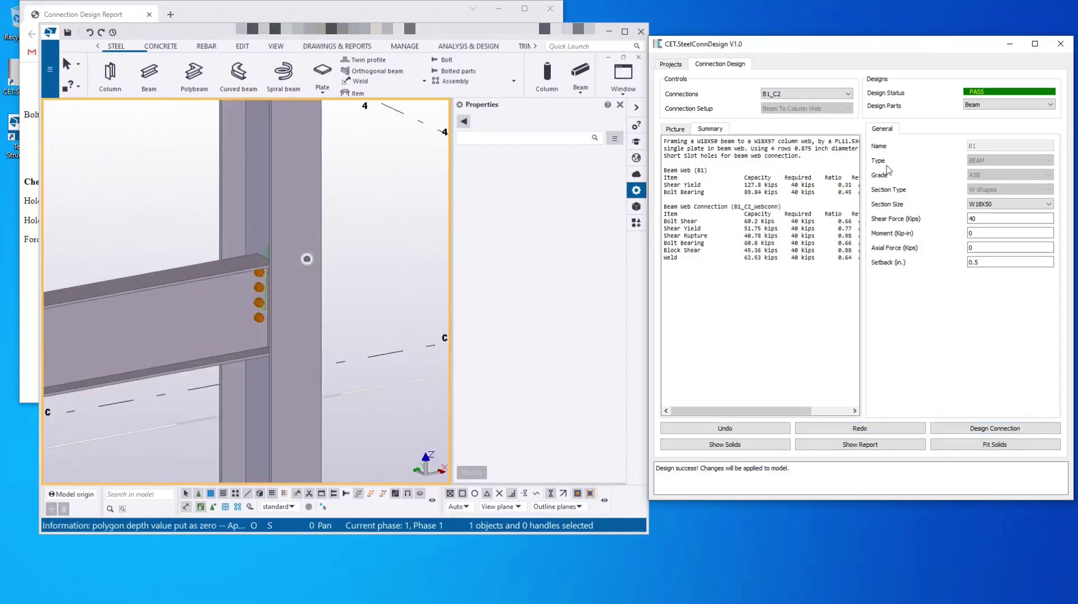
Step: Set the horizontal alignment of B1_C2's web connection plate to Left Side and redesign the connection
left_click(1031, 101)
left_click(1013, 130)
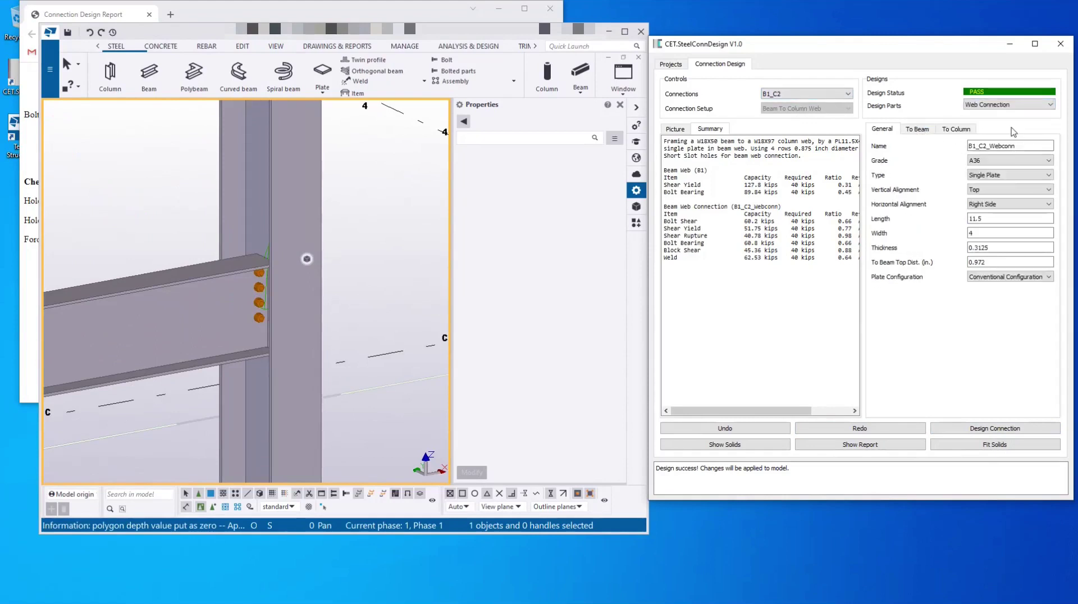
left_click(1010, 177)
left_click(1010, 177)
left_click(1009, 203)
left_click(1009, 217)
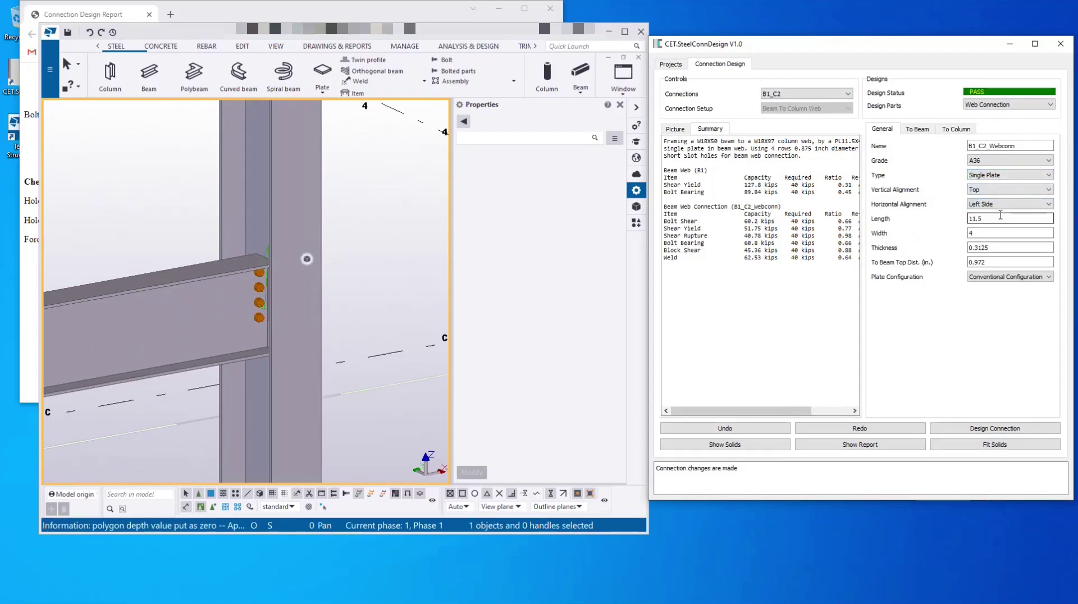
left_click(1011, 428)
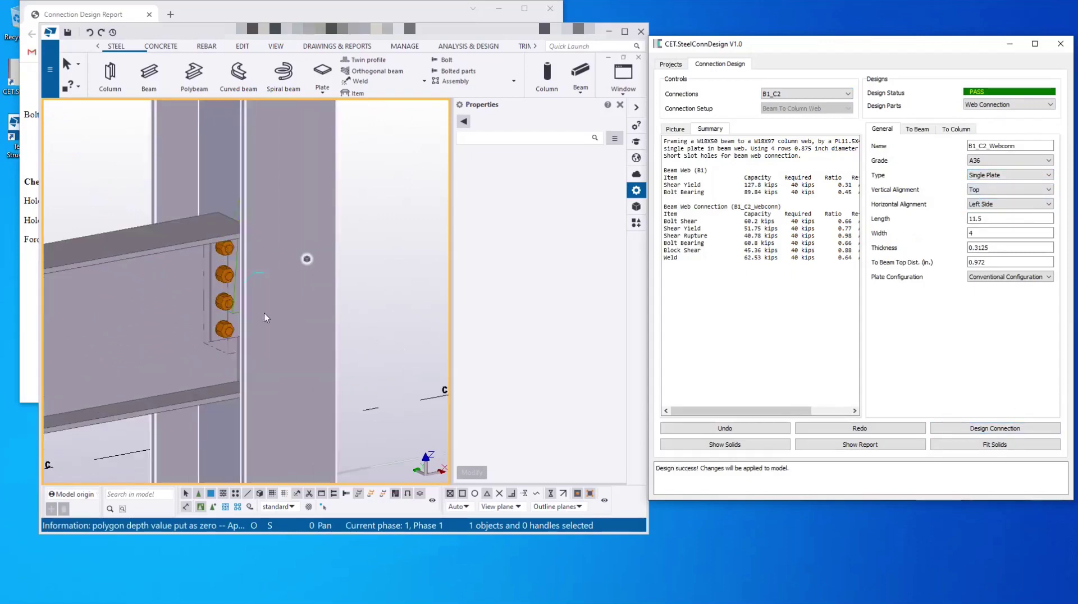
Step: Bring the entire frame with both designed beam connections into view
scroll(215, 284, "down", 5)
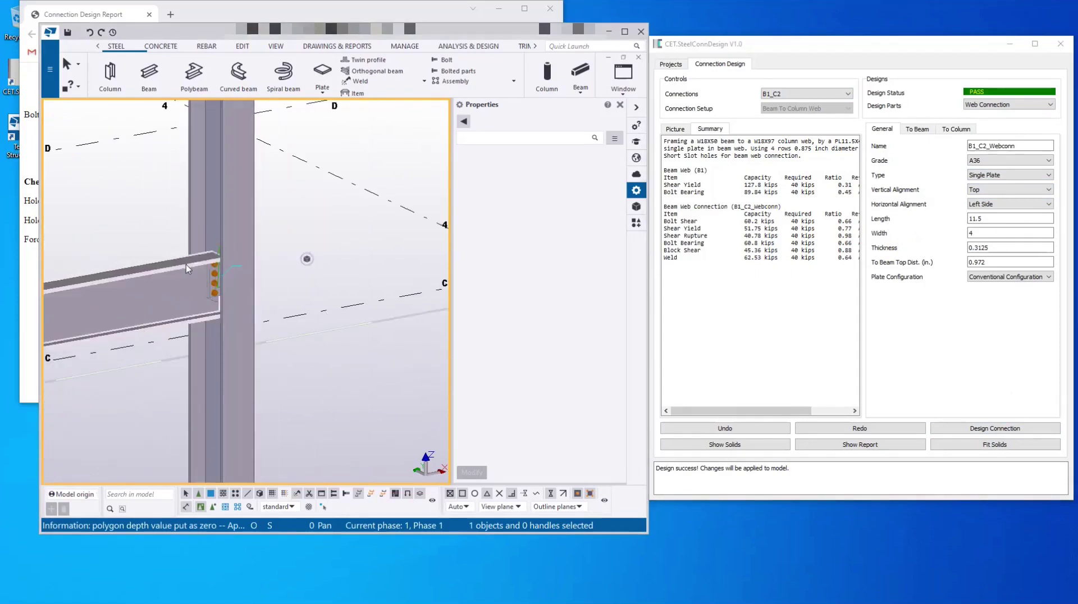
scroll(181, 264, "down", 6)
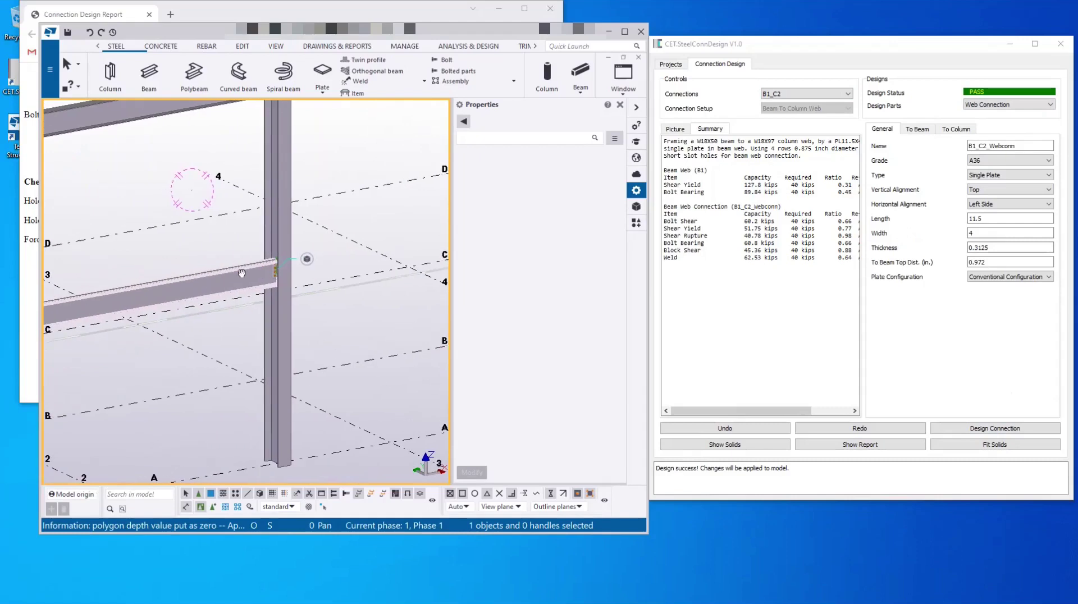
scroll(269, 301, "down", 3)
middle_click_drag(257, 306, 292, 293)
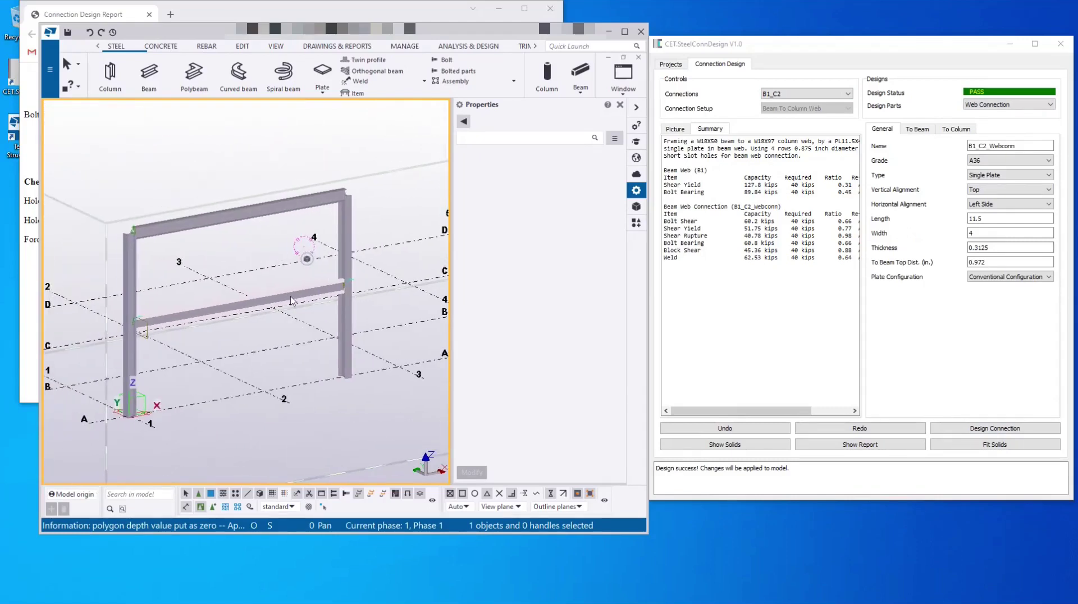